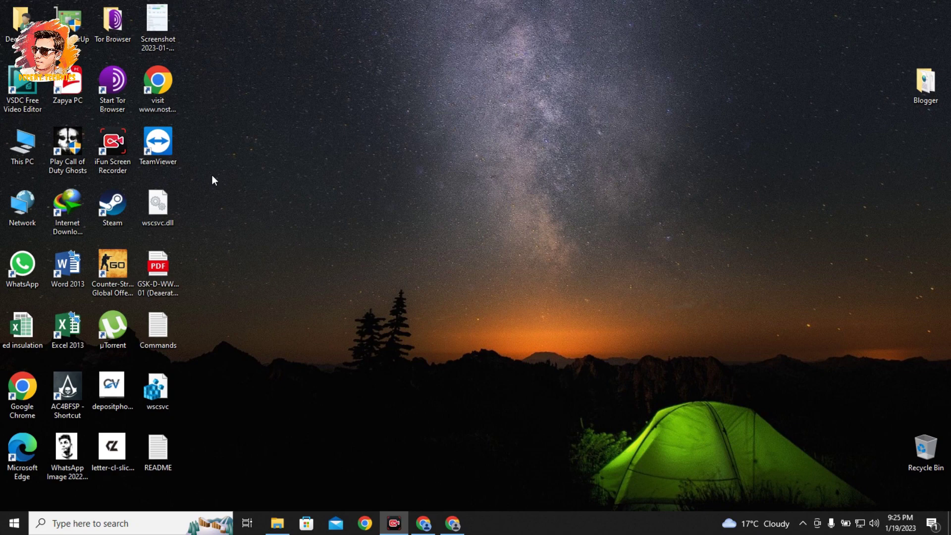
# Switch to Google Chrome and run a web search for the suggested term "google"
pyautogui.click(455, 525)
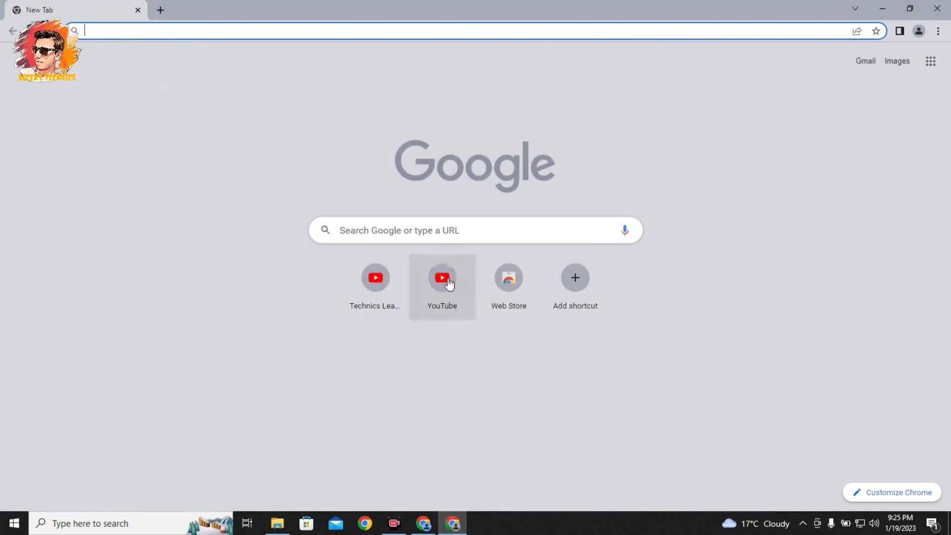
pyautogui.click(419, 229)
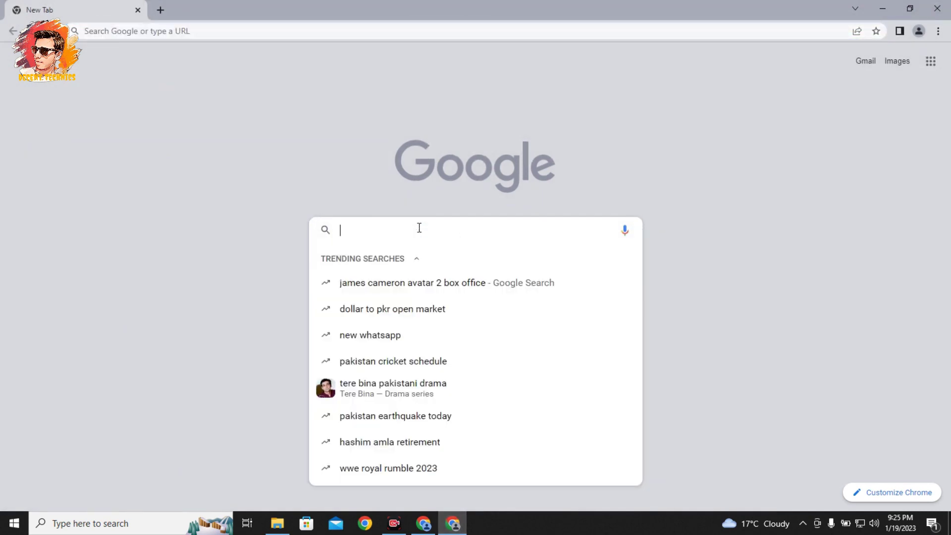
pyautogui.write('gooo')
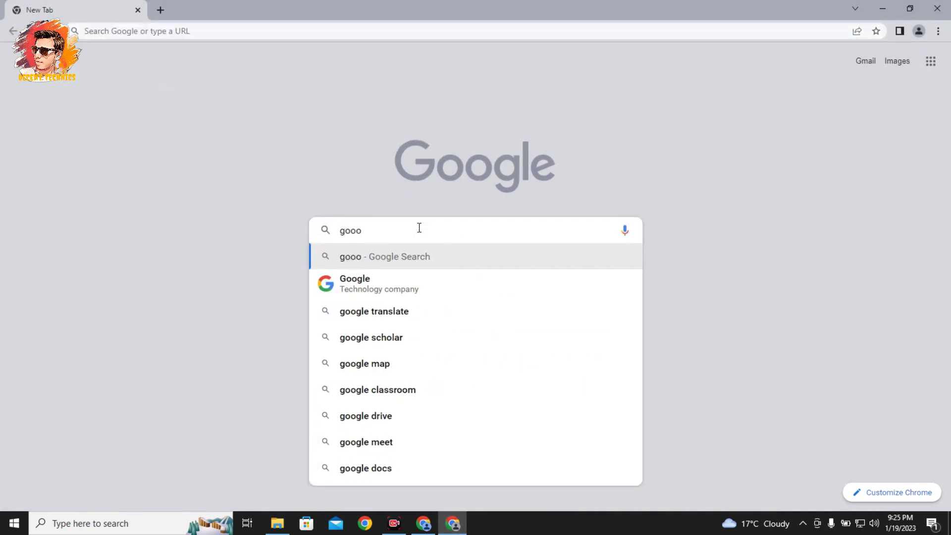
pyautogui.press('Down')
pyautogui.press('Return')
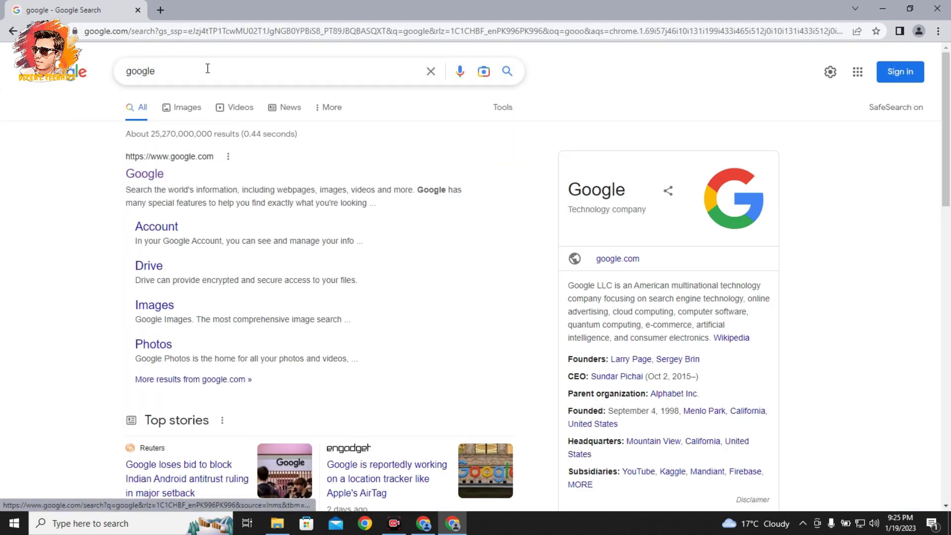
# Replace the query with a Windows search and run the suggested "windows 10 download" search
pyautogui.moveTo(155, 71); pyautogui.dragTo(112, 73)
pyautogui.press('BackSpace')
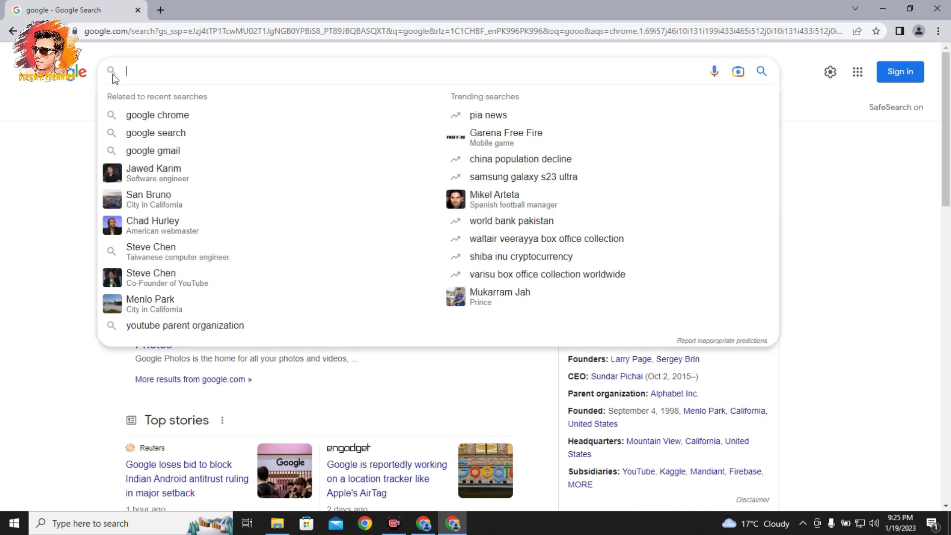
pyautogui.write('w')
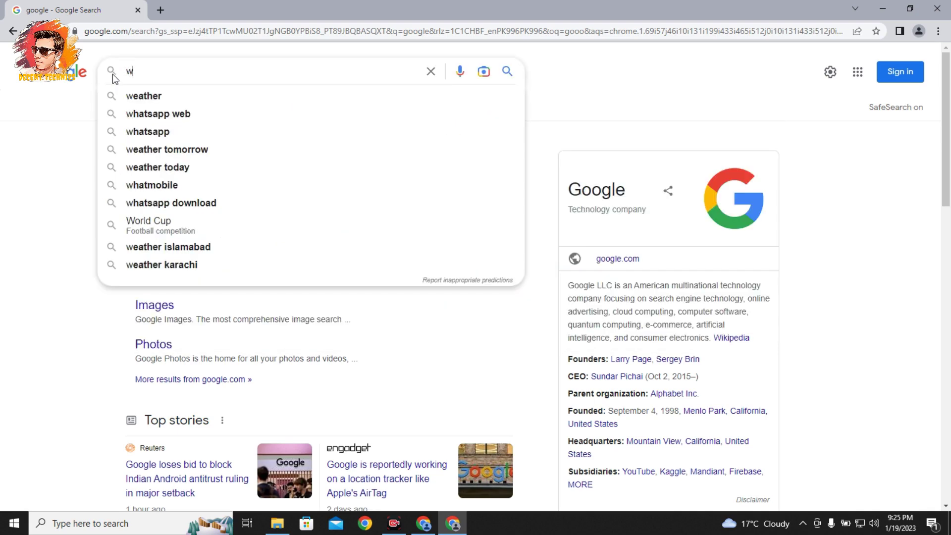
pyautogui.write('indows 7')
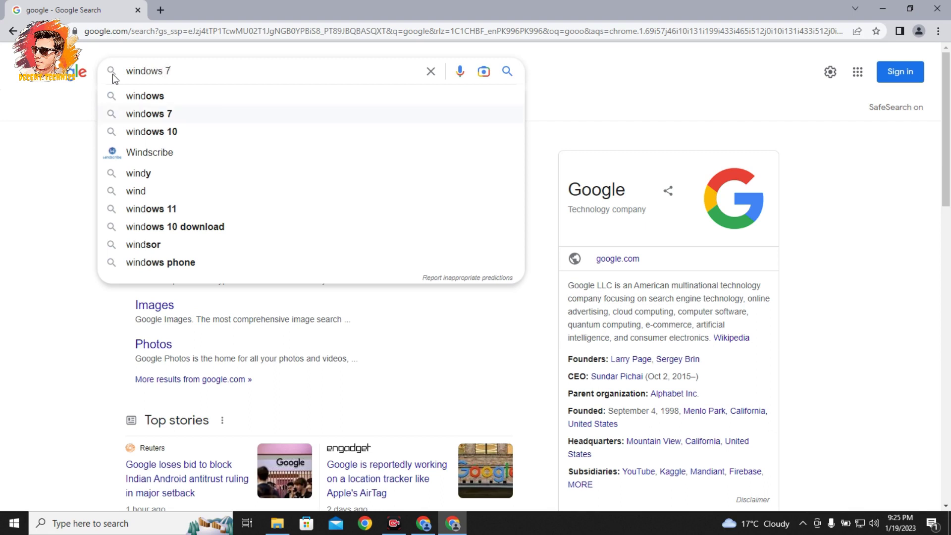
pyautogui.press('Down')
pyautogui.press('Down')
pyautogui.press('Down')
pyautogui.press('Down')
pyautogui.press('Down')
pyautogui.press('Return')
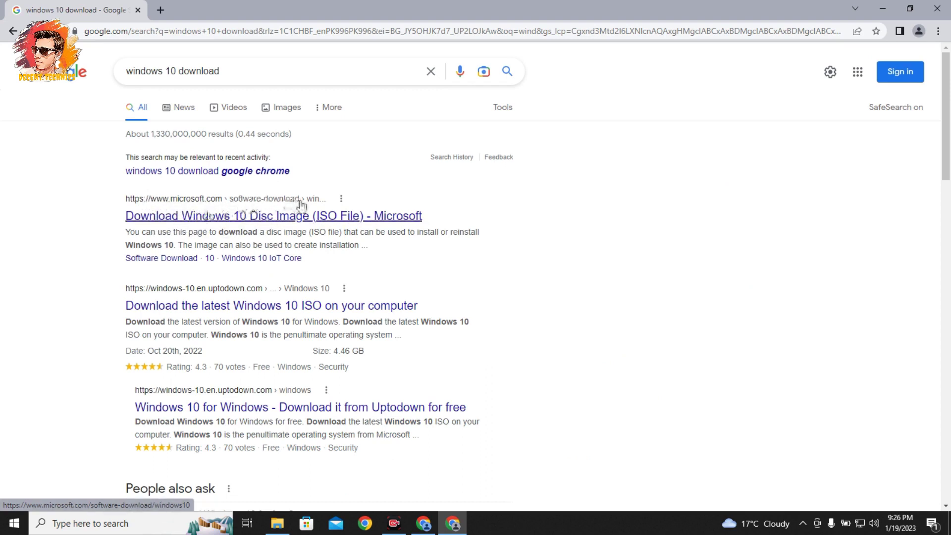
# Open Microsoft's Windows 10 Disc Image (ISO File) result in a new tab and switch to it
pyautogui.rightClick(278, 221)
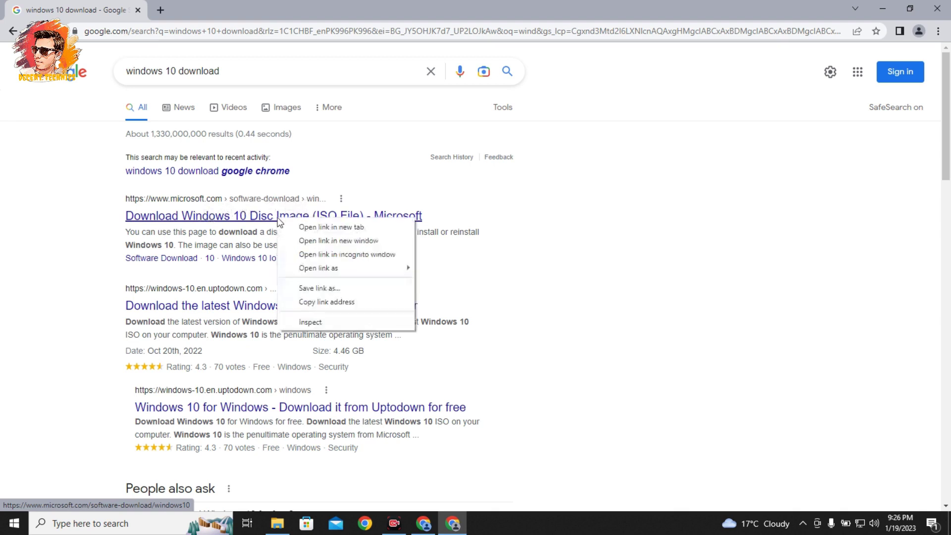
pyautogui.click(302, 227)
pyautogui.click(212, 8)
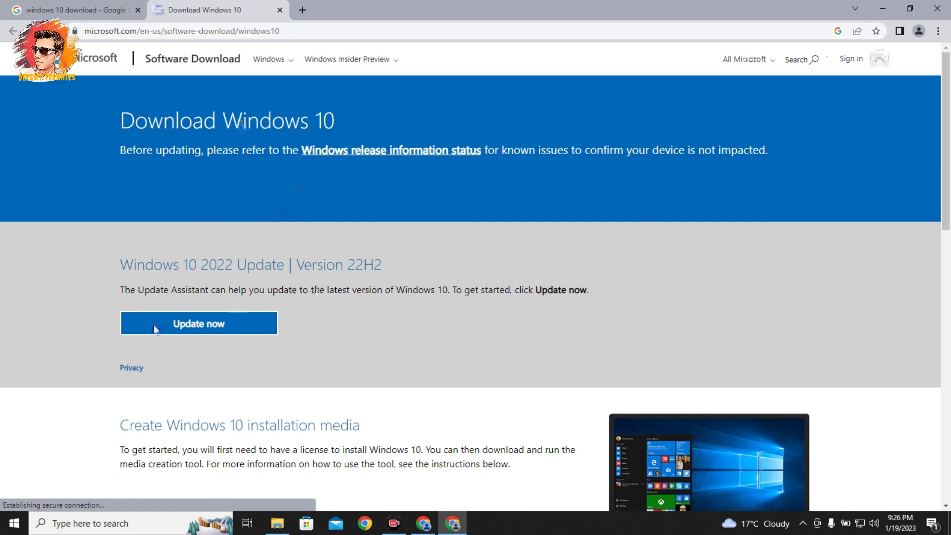
# Request the media creation tool download under Create Windows 10 installation media and look over the remaining download options
pyautogui.scroll(-5, 325, 306)
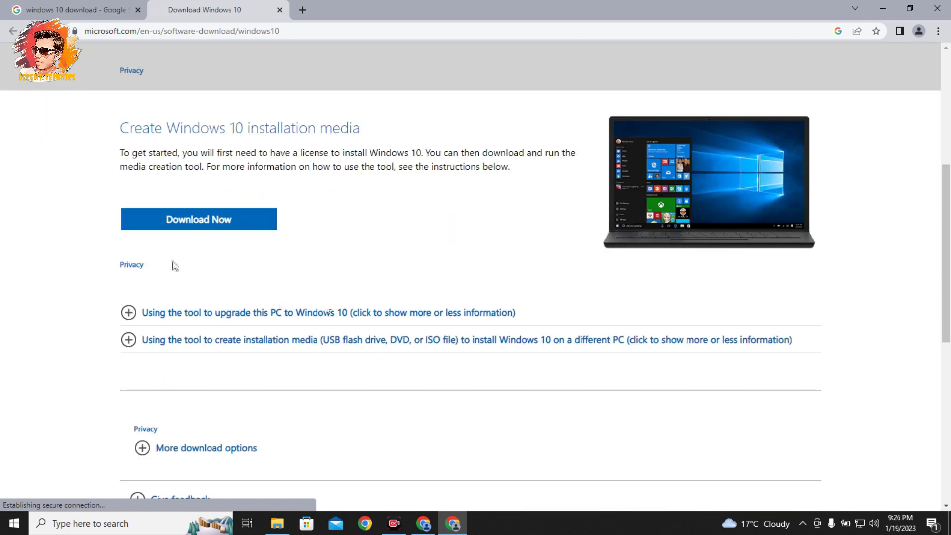
pyautogui.click(231, 219)
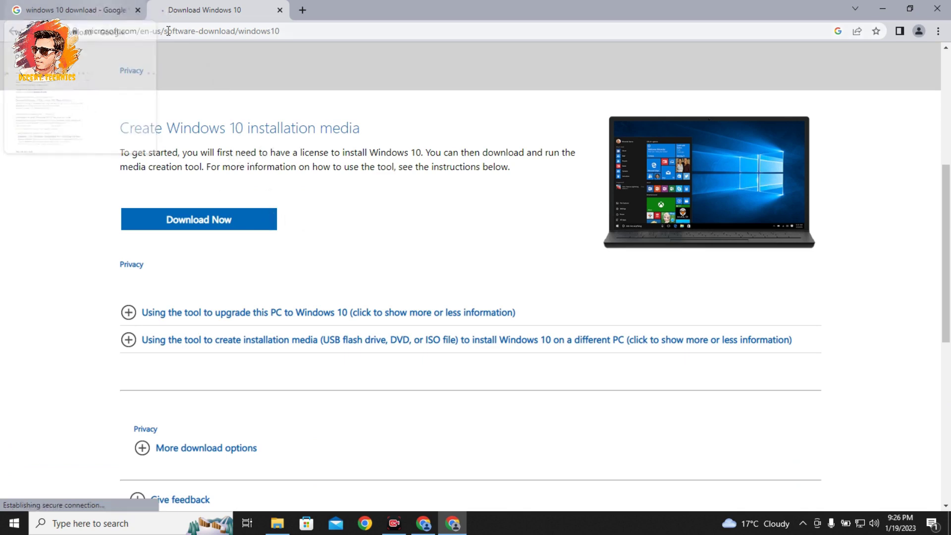
pyautogui.scroll(-5, 322, 302)
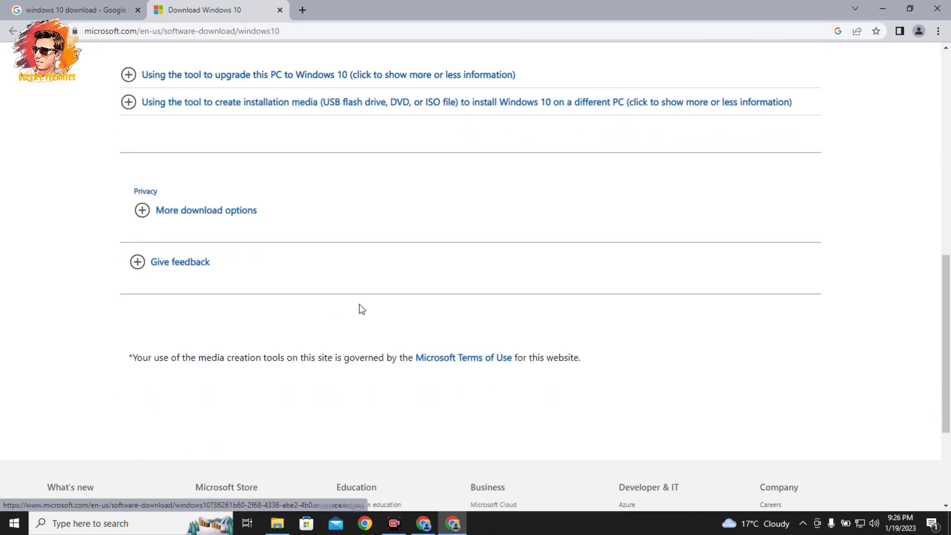
# Return to the Google results and search for "rufus download" instead
pyautogui.click(61, 7)
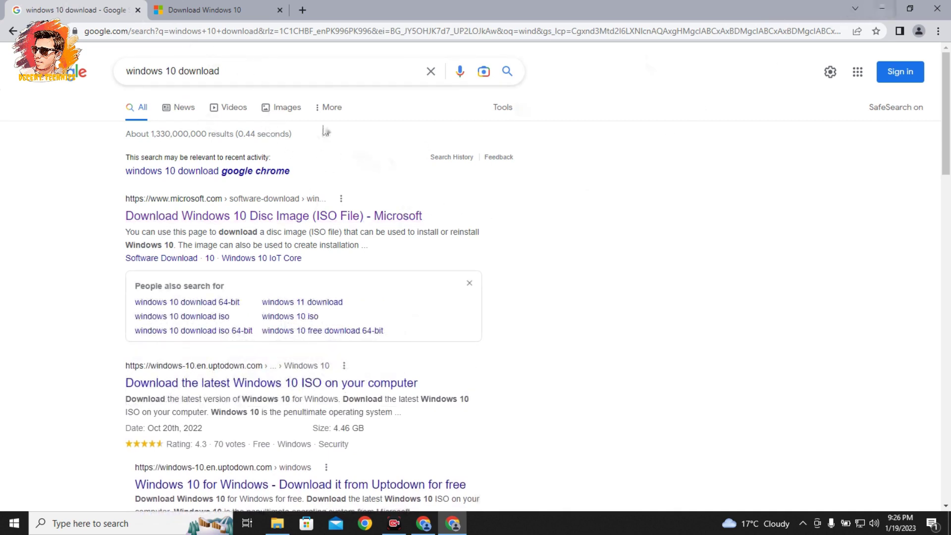
pyautogui.moveTo(272, 71); pyautogui.dragTo(74, 72)
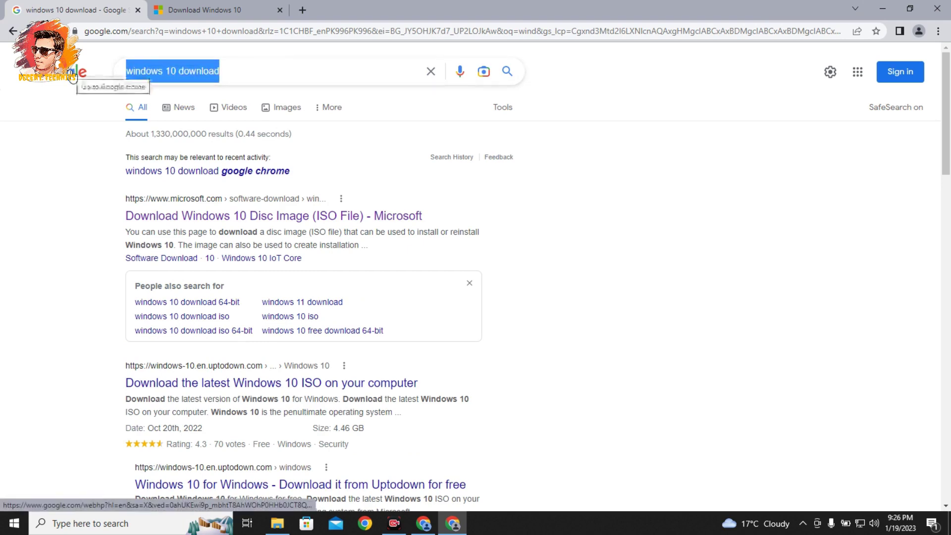
pyautogui.press('BackSpace')
pyautogui.write('s')
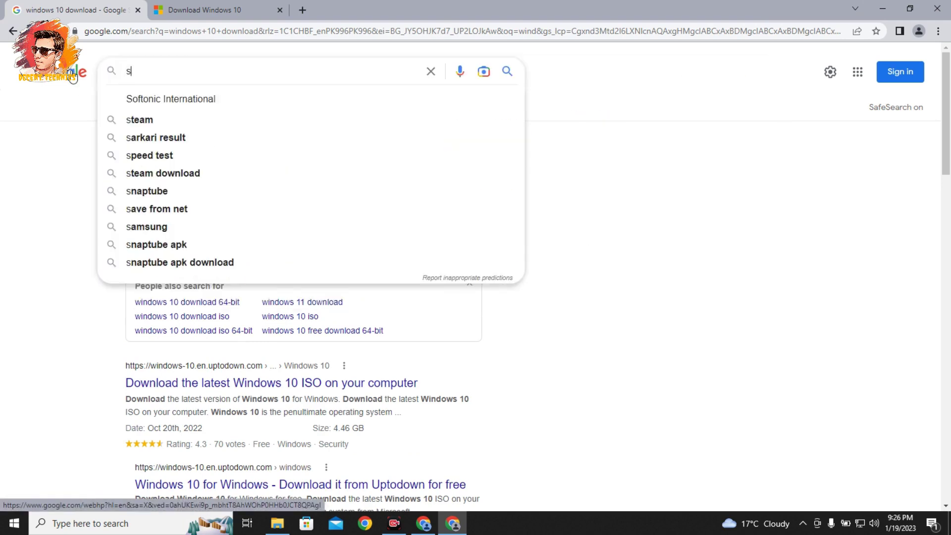
pyautogui.press('BackSpace')
pyautogui.write('ru')
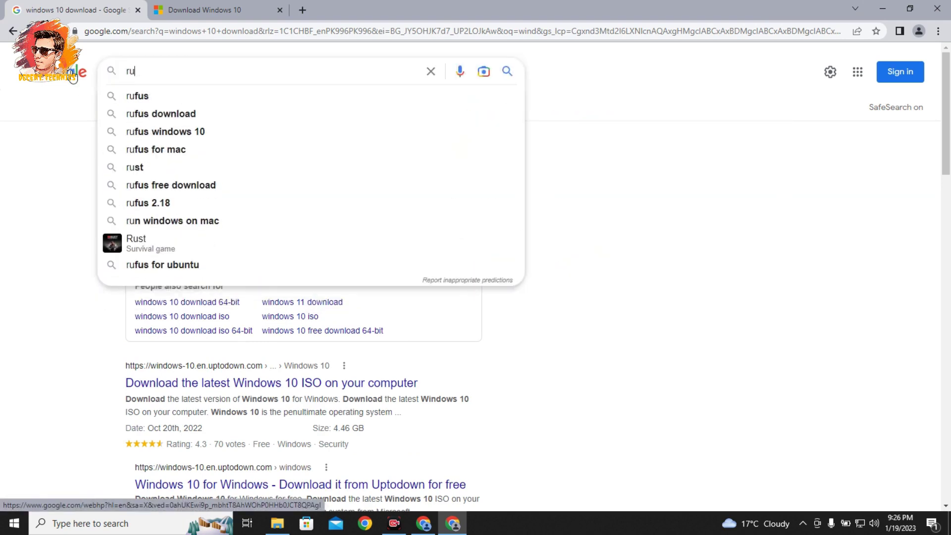
pyautogui.write('fus download')
pyautogui.press('Return')
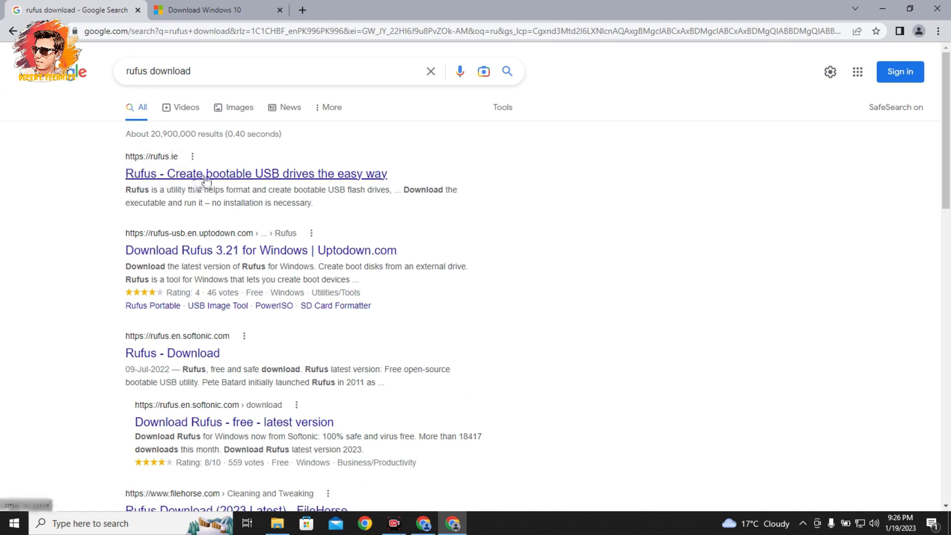
# Open the official rufus.ie result in a new tab and go to its Download section listing Rufus 3.21
pyautogui.rightClick(205, 181)
pyautogui.click(242, 187)
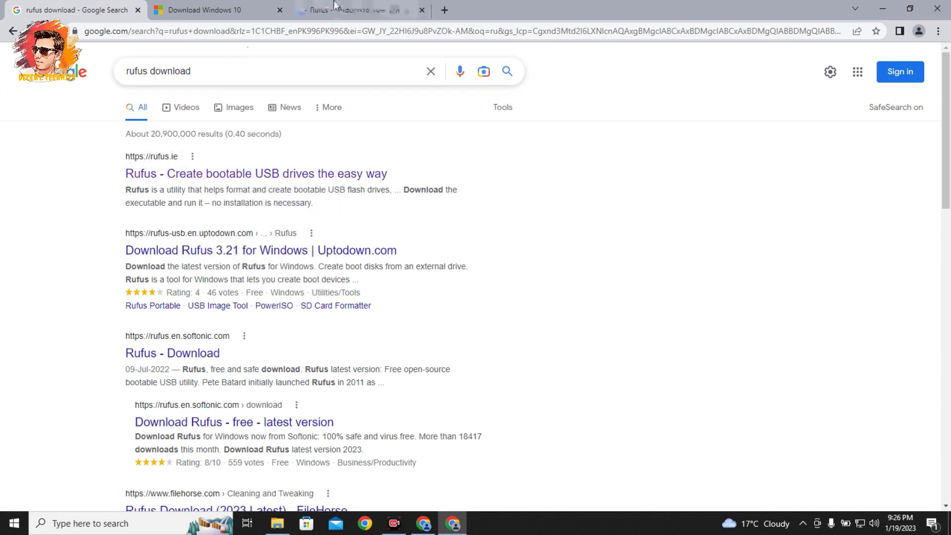
pyautogui.click(335, 9)
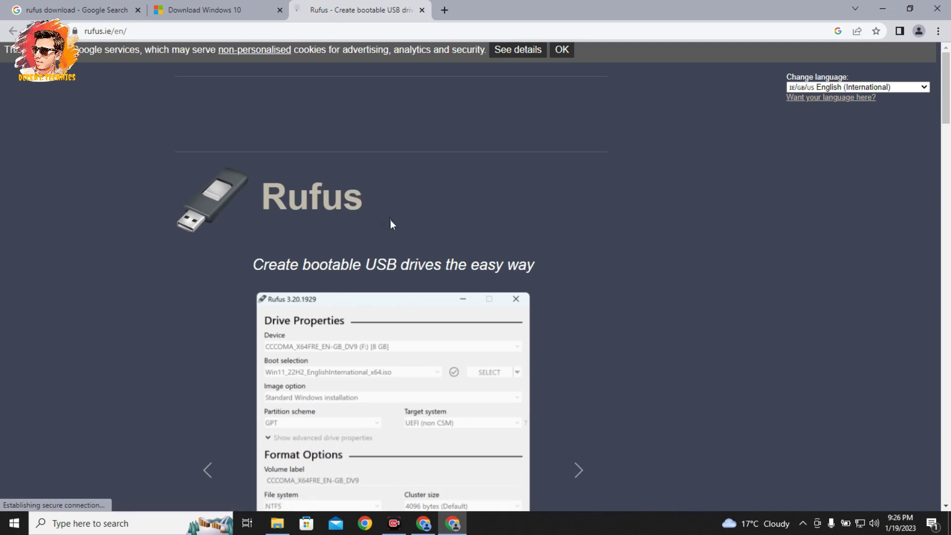
pyautogui.scroll(-5, 430, 247)
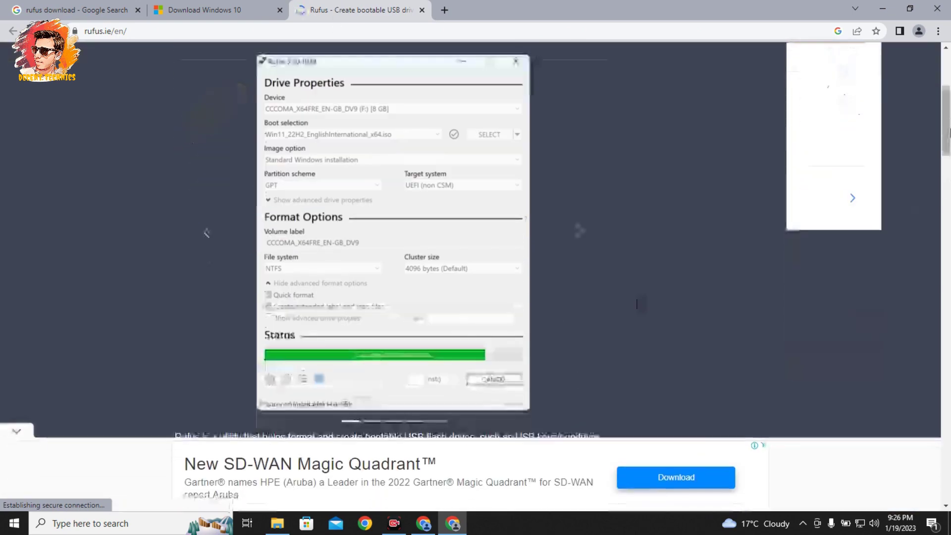
pyautogui.moveTo(950, 132); pyautogui.dragTo(950, 207)
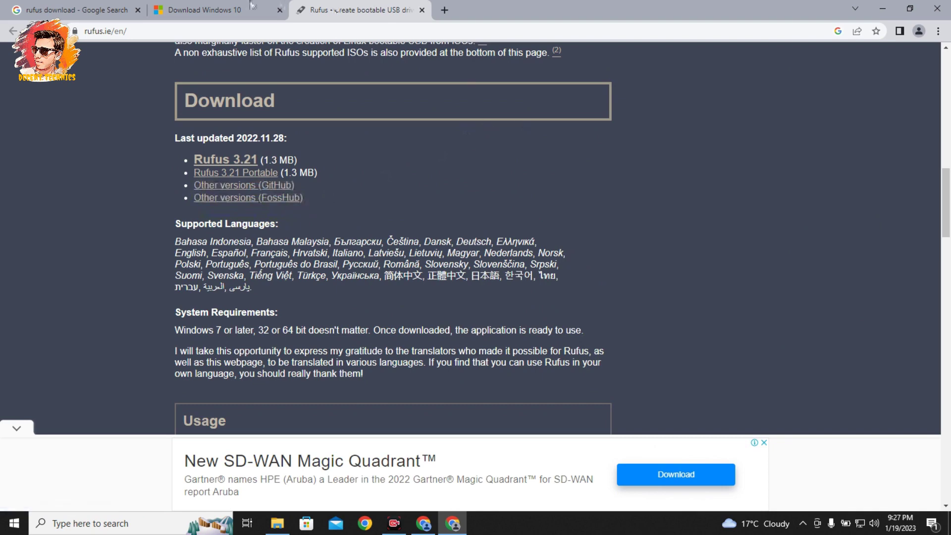
# Minimize the browser and open the Win 10 folder inside softwares on Local Disk (D:) in File Explorer
pyautogui.click(96, 6)
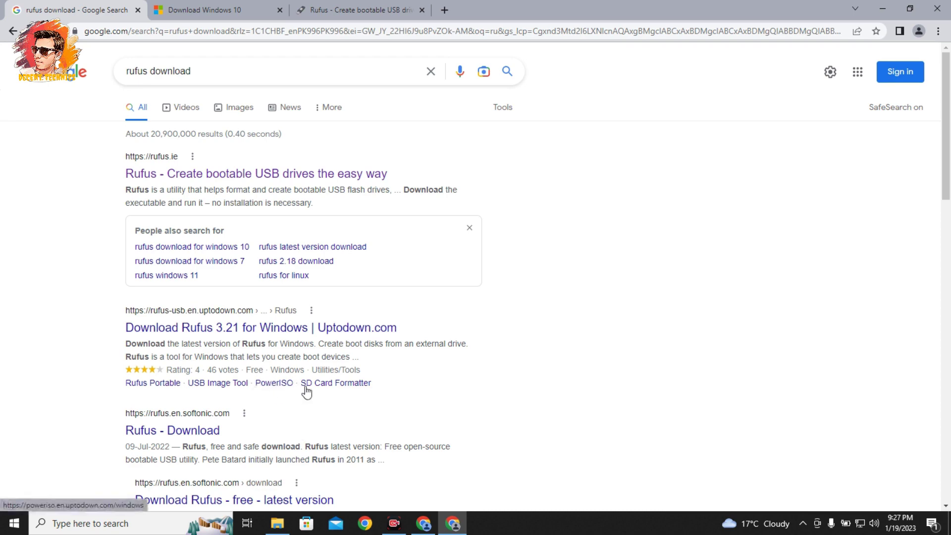
pyautogui.click(882, 8)
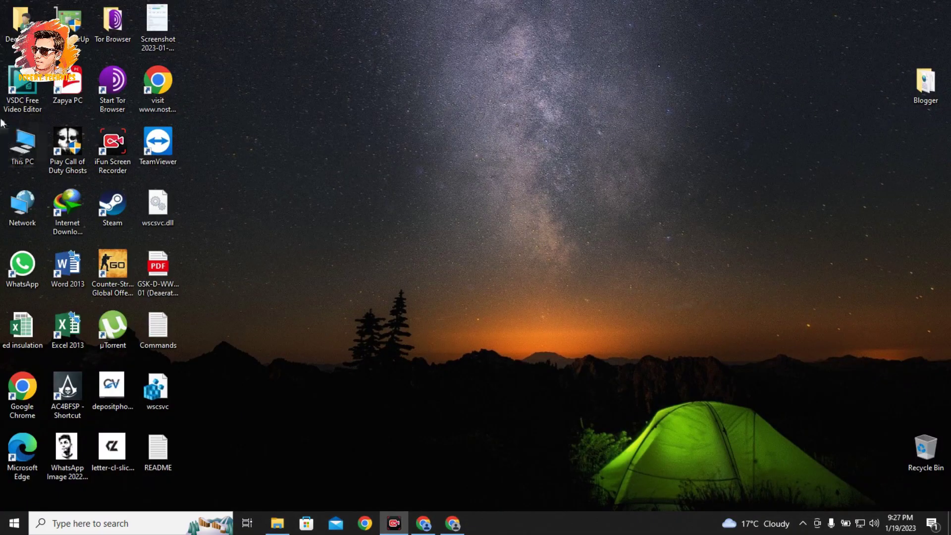
pyautogui.doubleClick(22, 146)
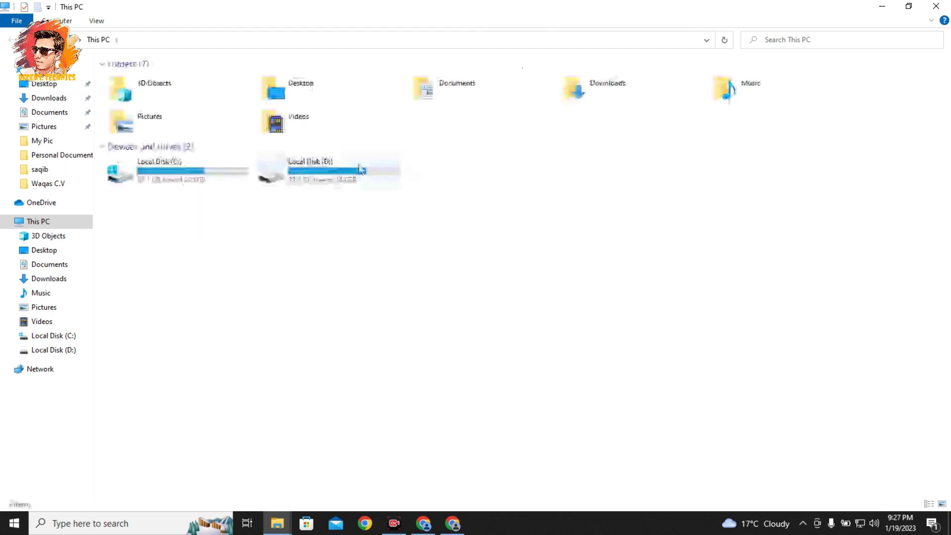
pyautogui.doubleClick(298, 169)
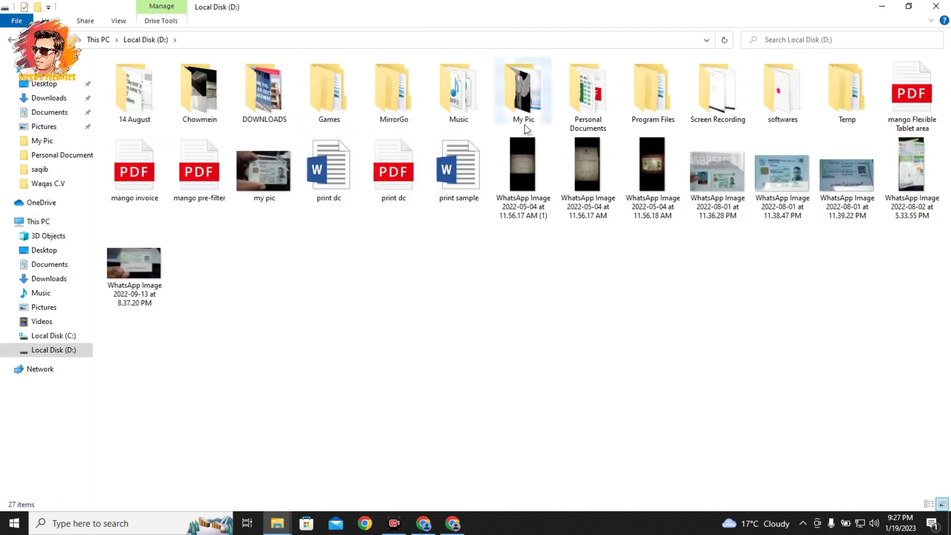
pyautogui.doubleClick(767, 97)
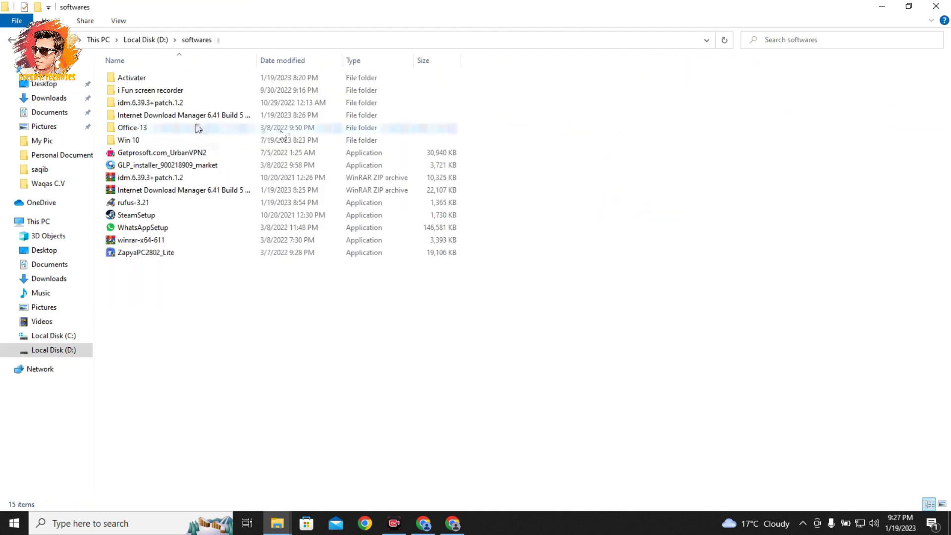
pyautogui.doubleClick(152, 141)
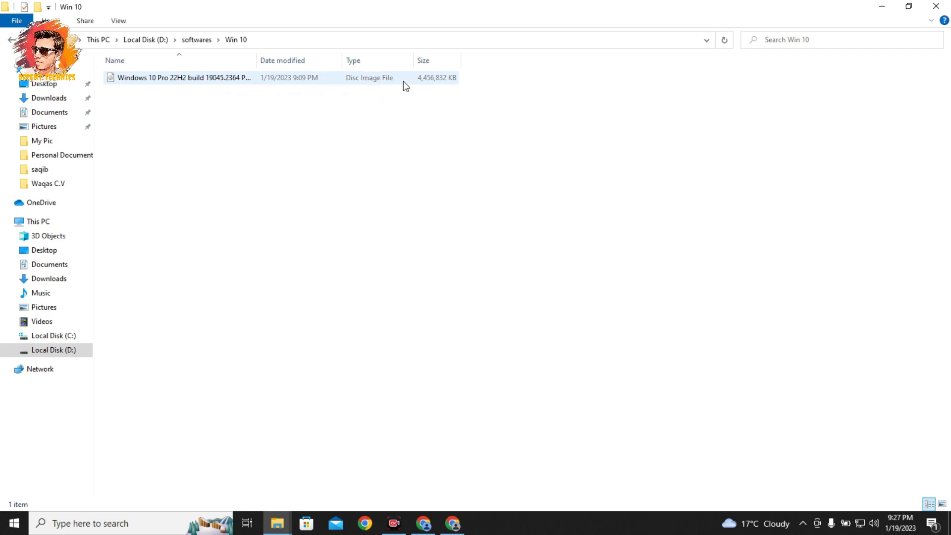
# Check the file type and size of the Windows 10 Pro 22H2 disc image in its properties, and close them
pyautogui.click(191, 80)
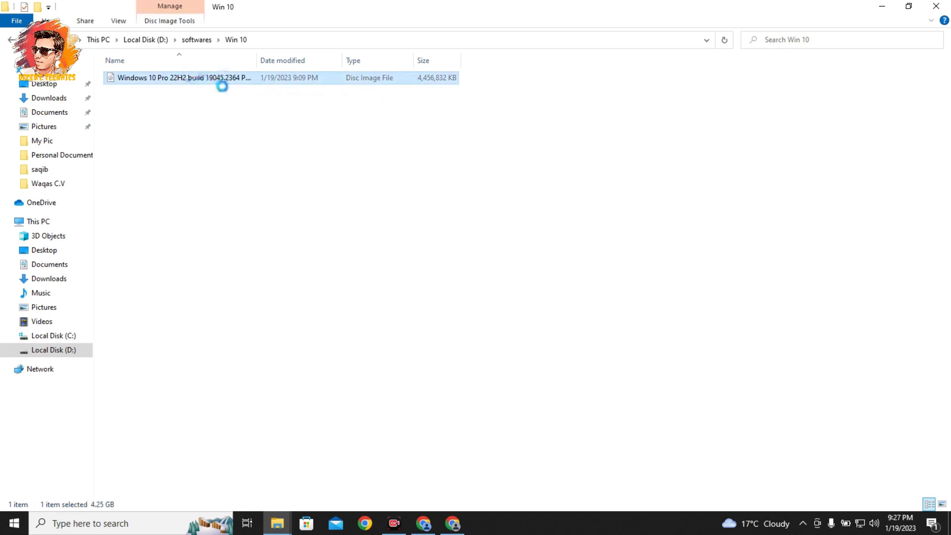
pyautogui.rightClick(189, 77)
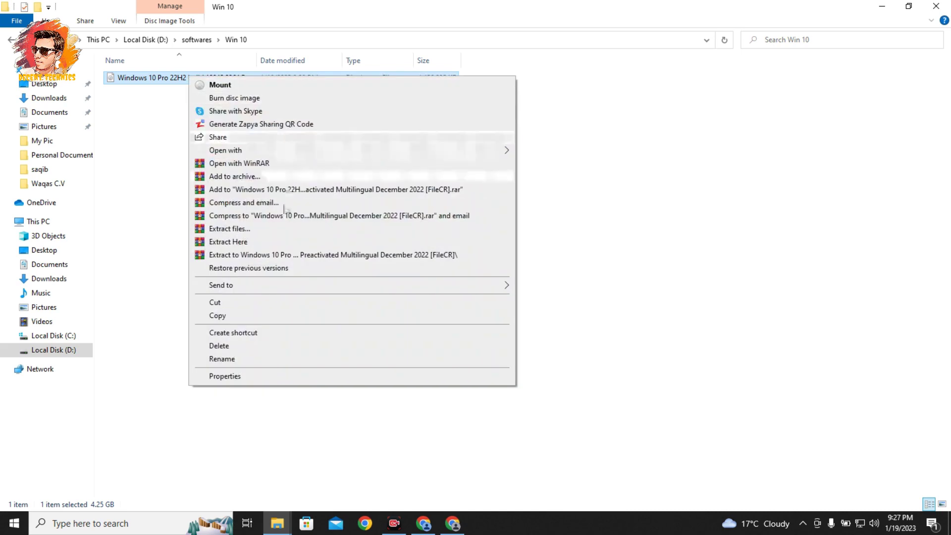
pyautogui.click(227, 376)
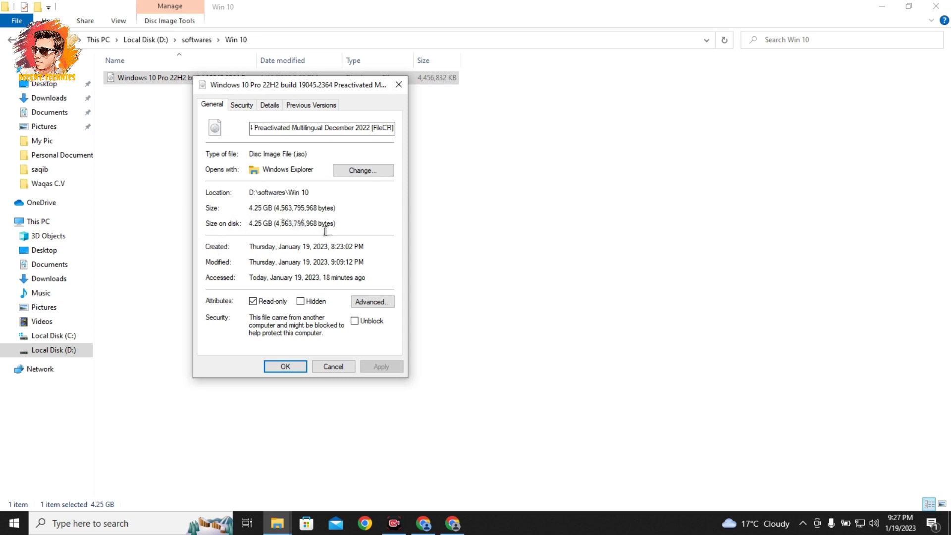
pyautogui.click(399, 84)
# Go back to the softwares folder, launch rufus-3.21, and move its window clear of the file names
pyautogui.click(11, 39)
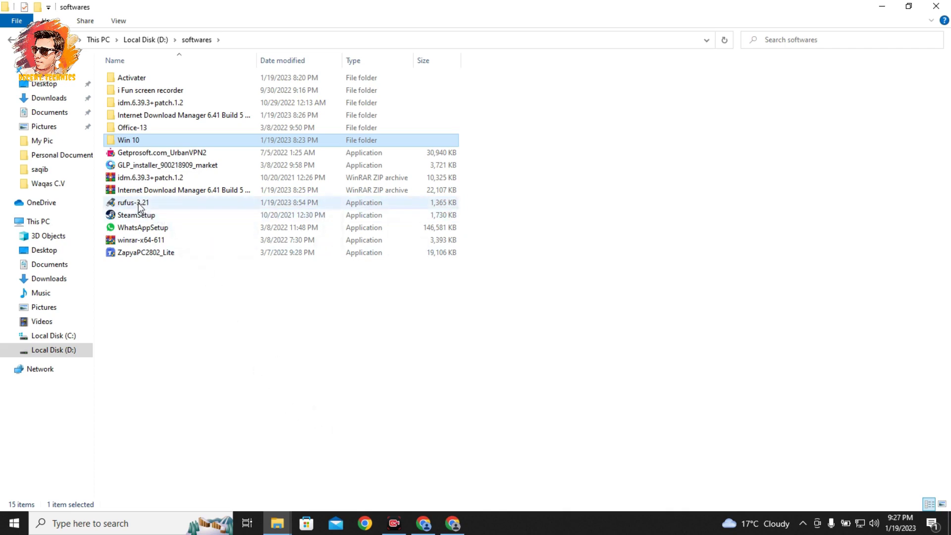
pyautogui.click(140, 207)
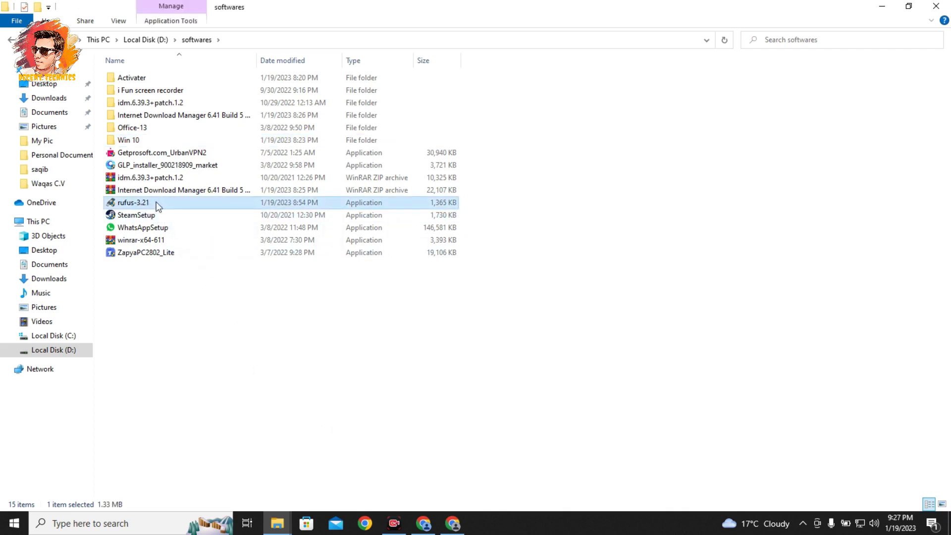
pyautogui.doubleClick(156, 202)
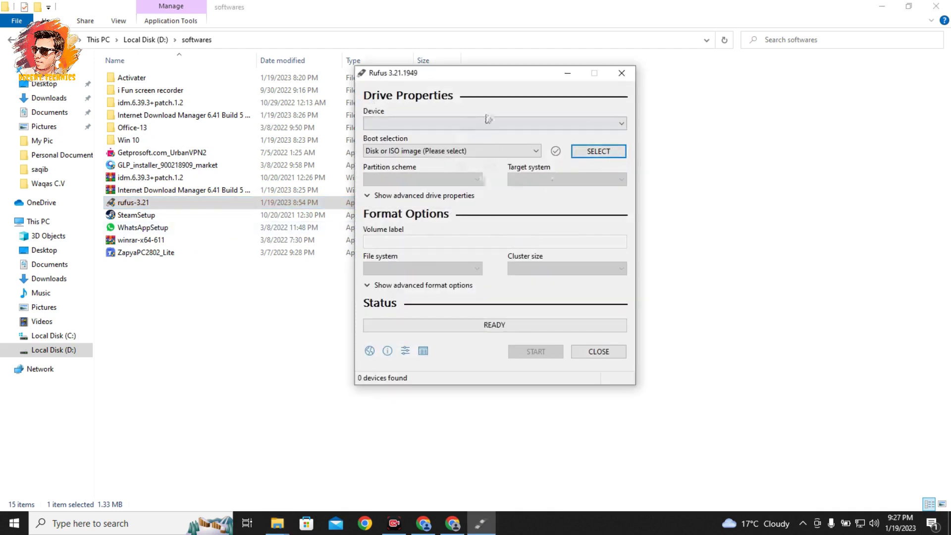
pyautogui.moveTo(498, 70); pyautogui.dragTo(574, 109)
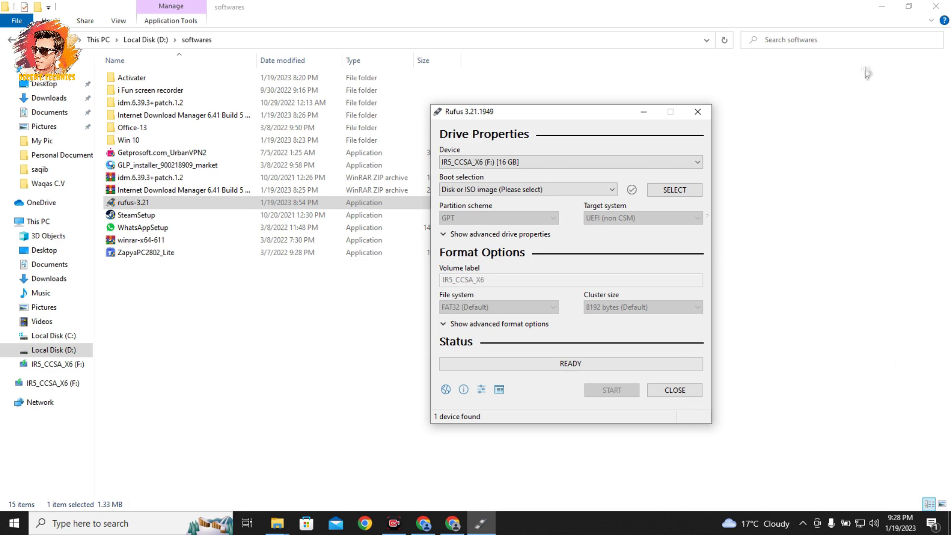
# Minimize the softwares window, view the contents of the IR5_CCSA_X6 (F:) USB drive from This PC, and return to the drive list
pyautogui.click(883, 6)
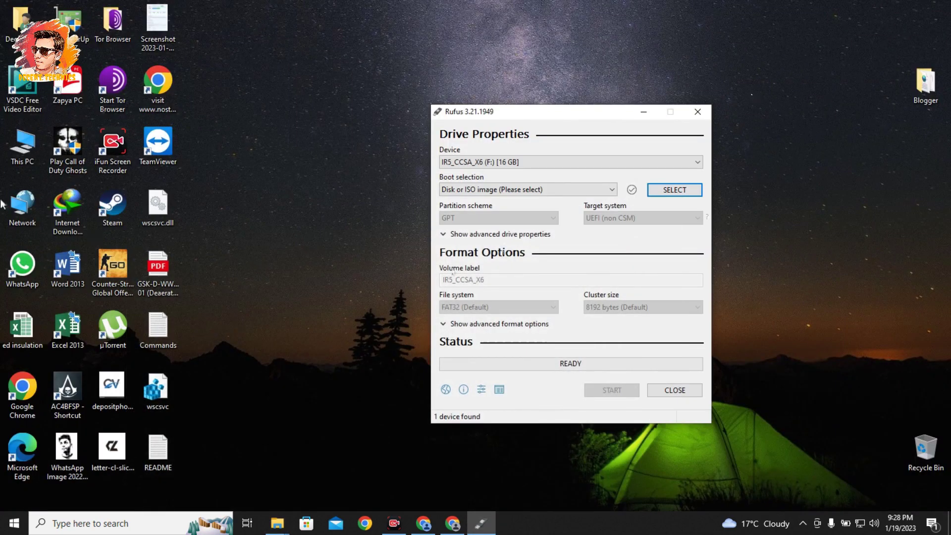
pyautogui.doubleClick(22, 147)
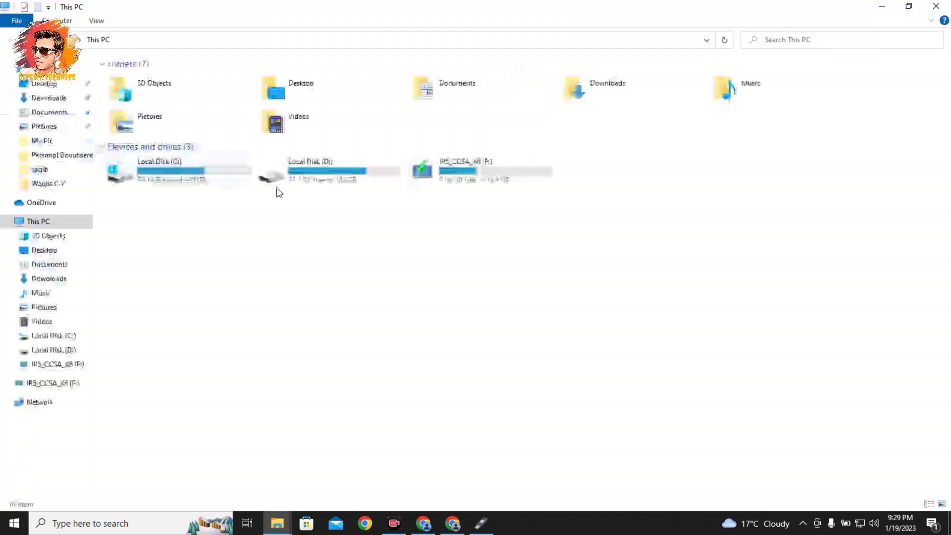
pyautogui.doubleClick(488, 185)
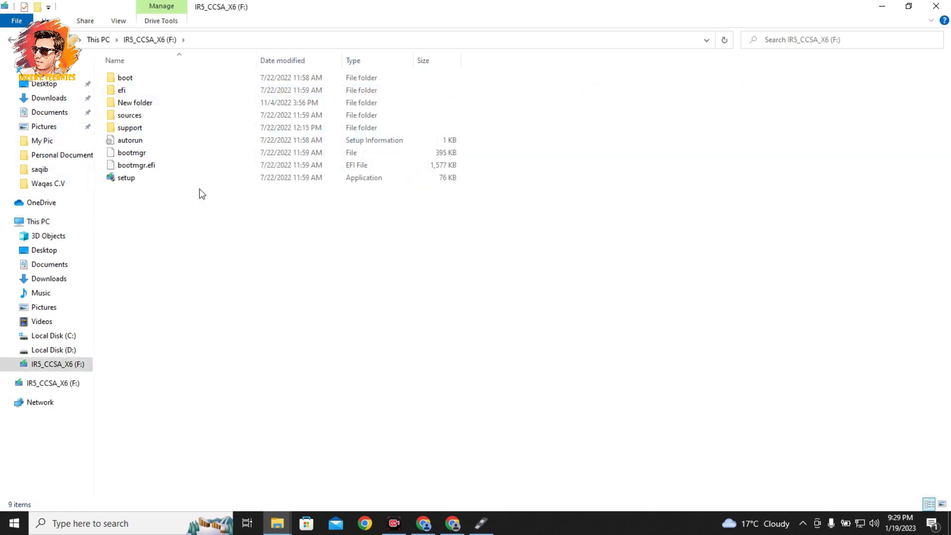
pyautogui.click(10, 41)
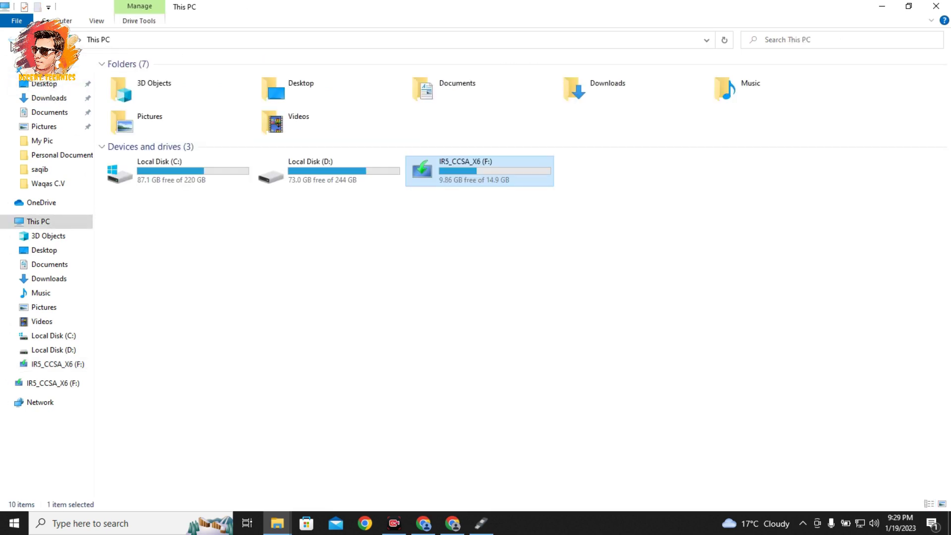
# Quick-format the IR5_CCSA_X6 (F:) USB drive with the default FAT32 file system and 8192-byte allocation units, and close the format dialog
pyautogui.rightClick(485, 184)
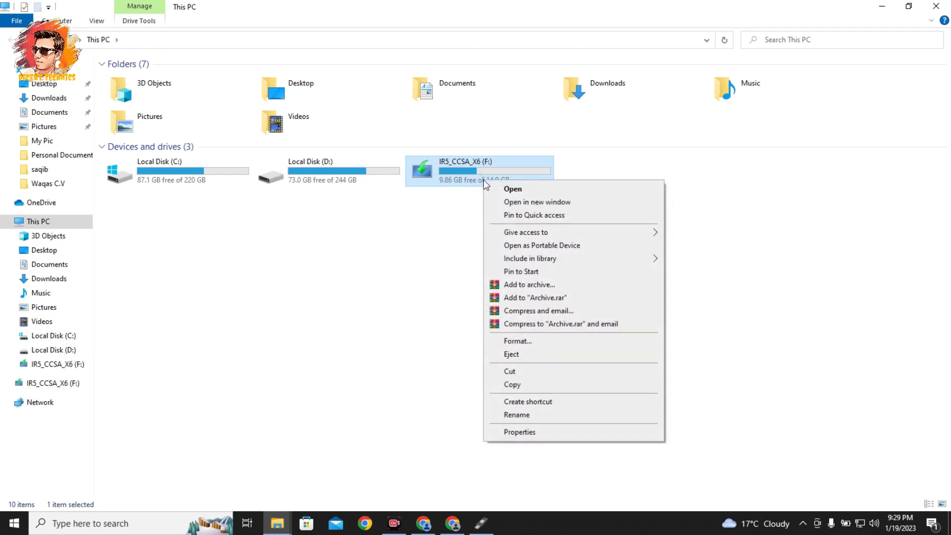
pyautogui.click(543, 343)
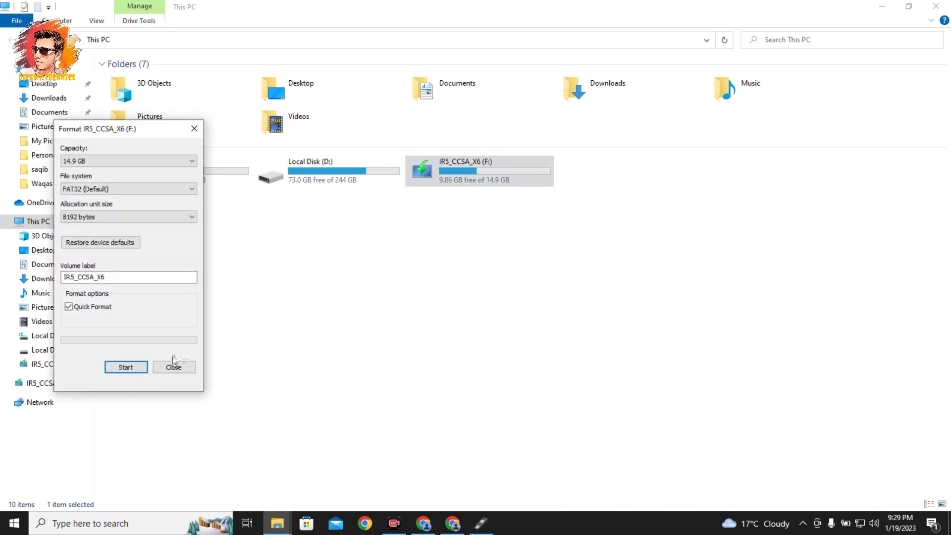
pyautogui.click(125, 367)
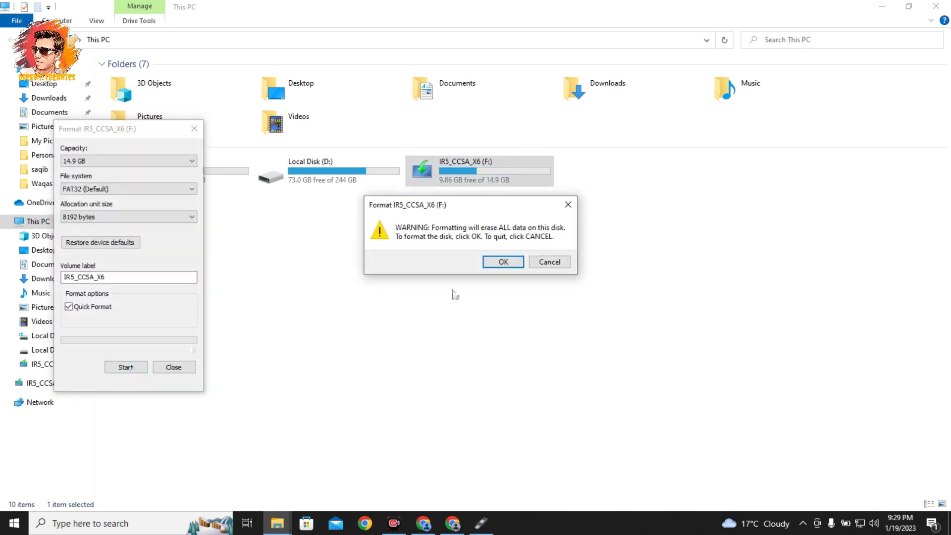
pyautogui.click(501, 263)
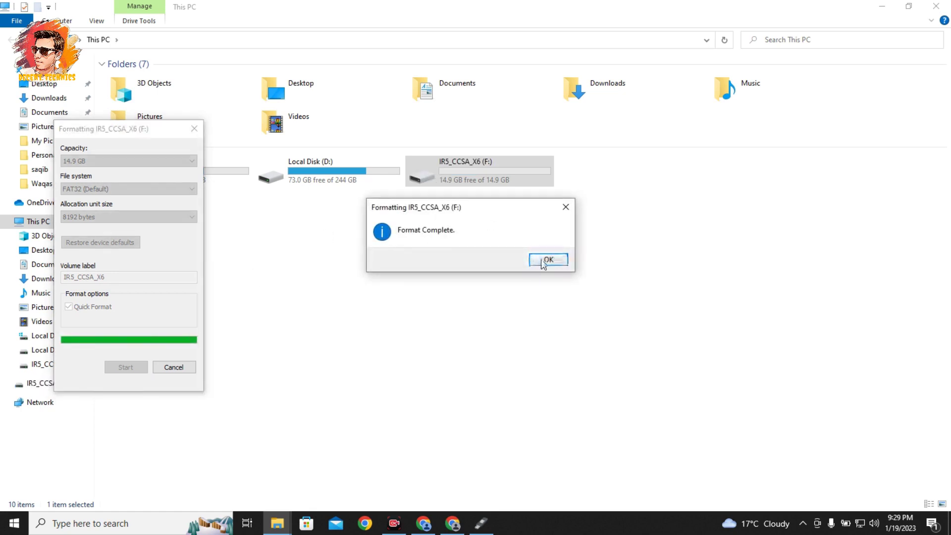
pyautogui.click(545, 262)
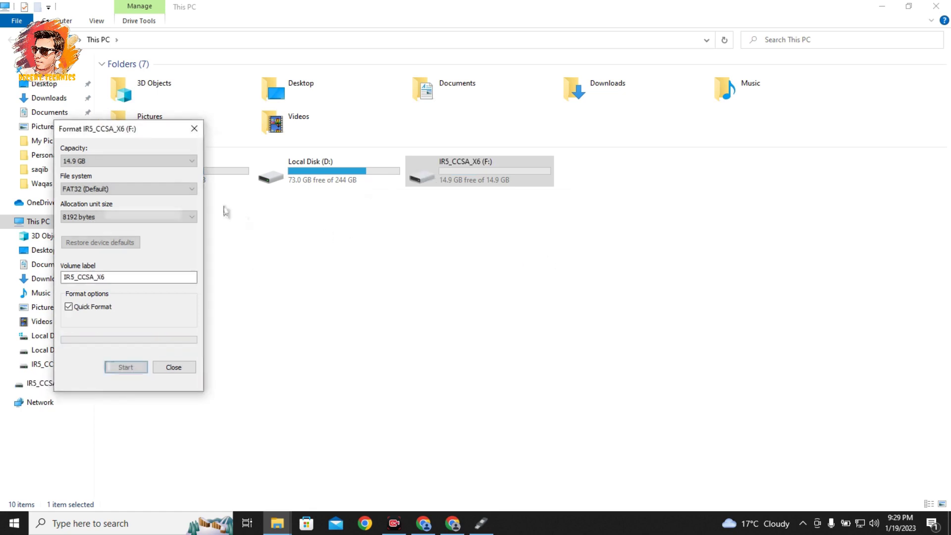
pyautogui.click(194, 128)
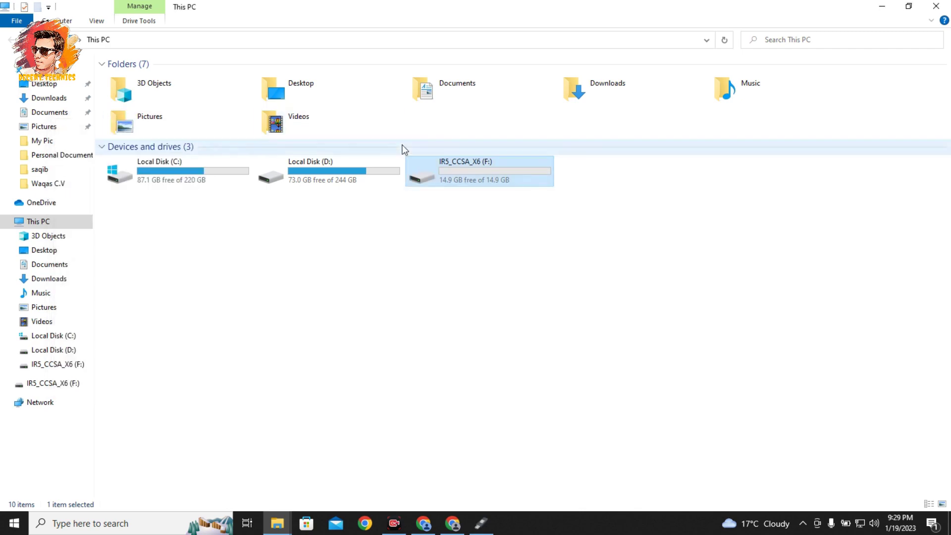
# Open the Win 10 folder inside softwares on Local Disk (D:) to locate the Windows 10 disc image
pyautogui.doubleClick(367, 184)
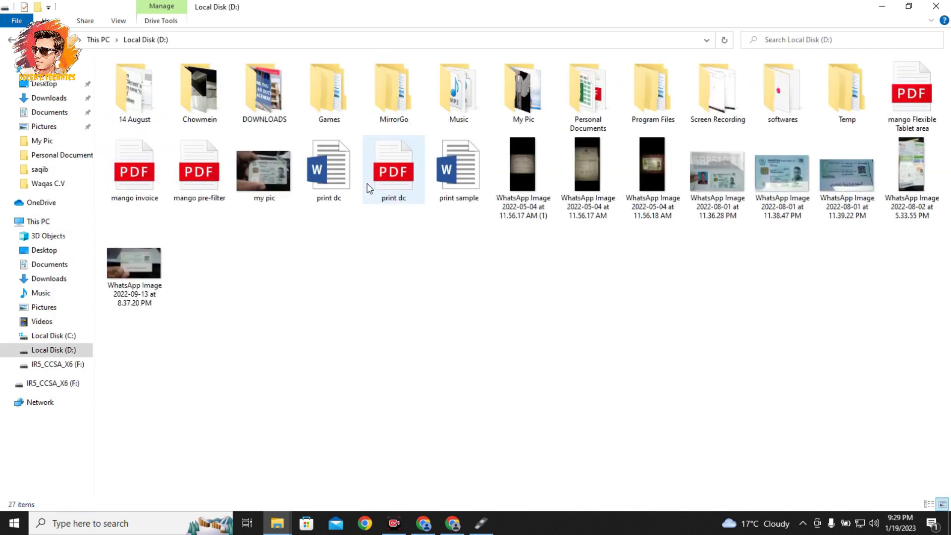
pyautogui.click(480, 525)
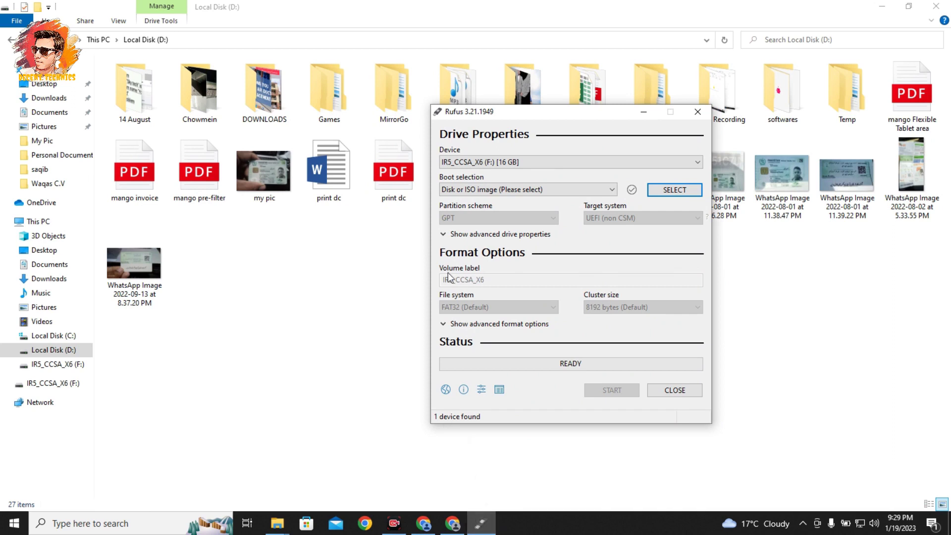
pyautogui.doubleClick(792, 89)
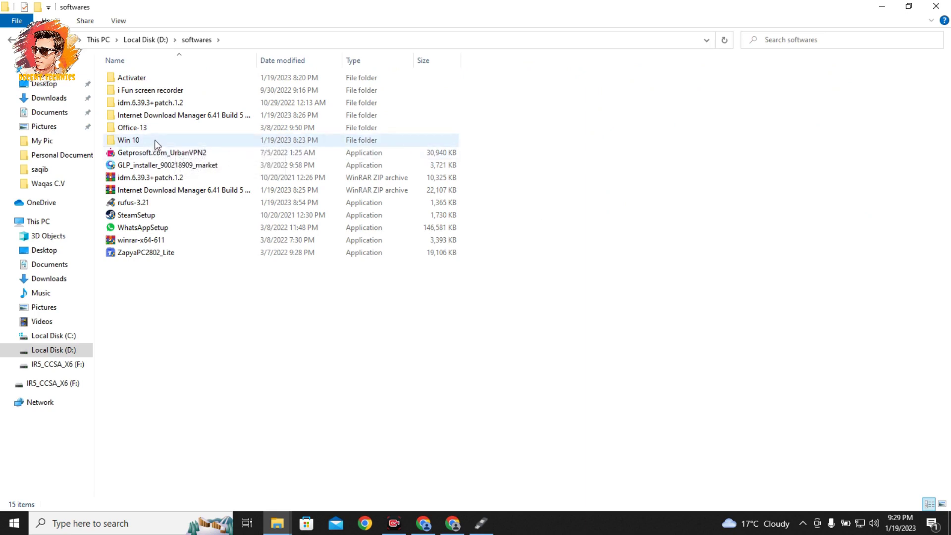
pyautogui.doubleClick(154, 140)
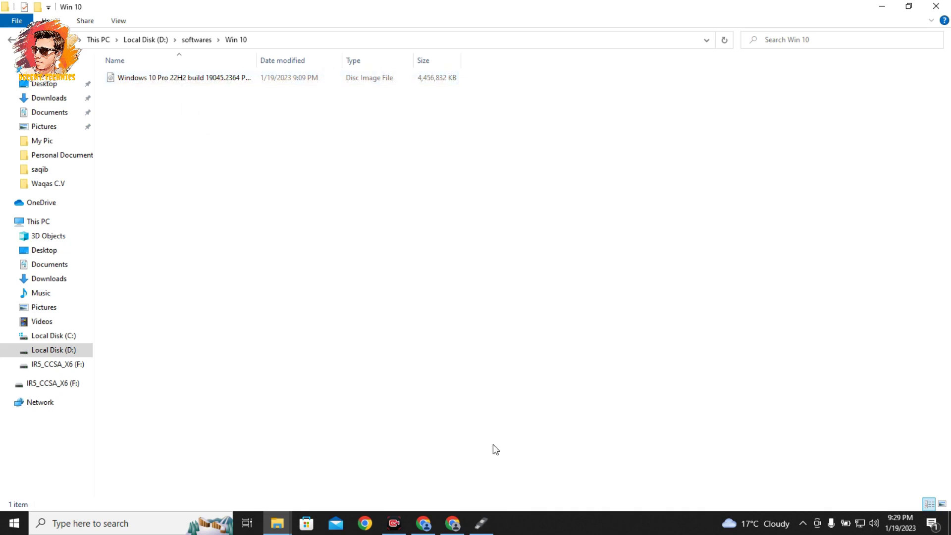
# Switch to Rufus and load the Windows 10 Pro 22H2 image from D:\softwares\Win 10 as the boot selection
pyautogui.click(481, 524)
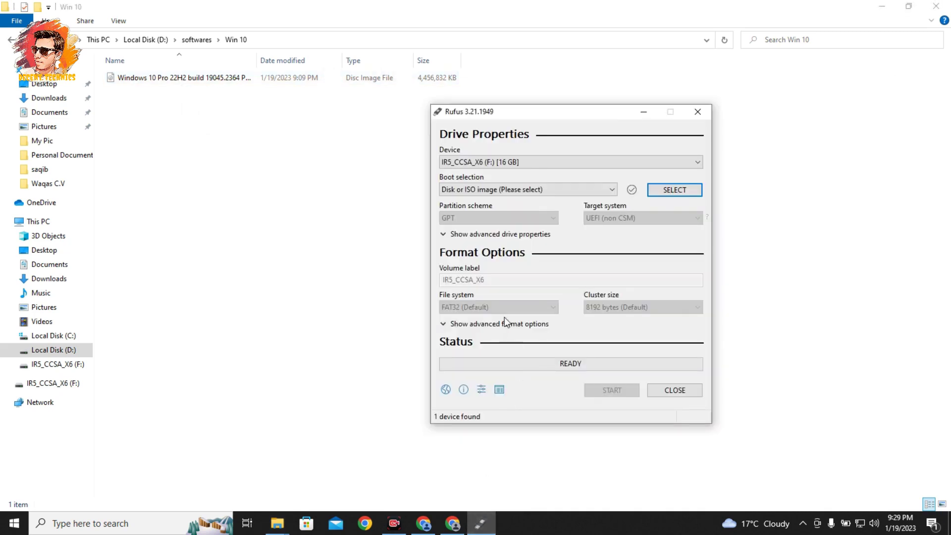
pyautogui.click(670, 193)
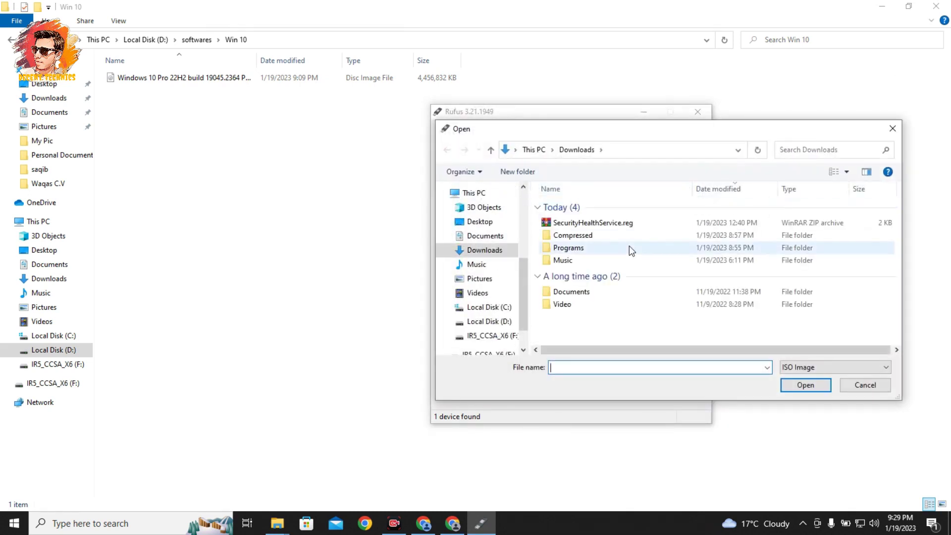
pyautogui.click(488, 321)
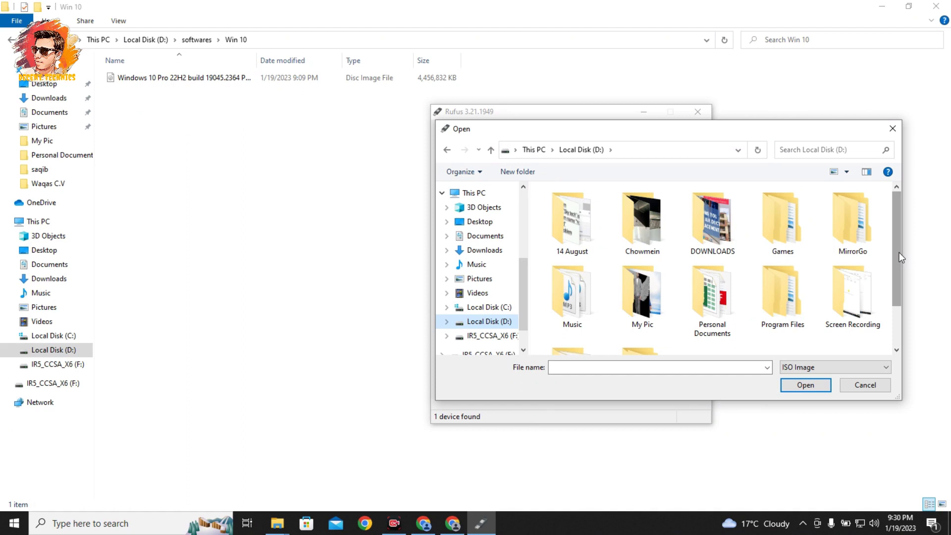
pyautogui.moveTo(899, 252); pyautogui.dragTo(901, 307)
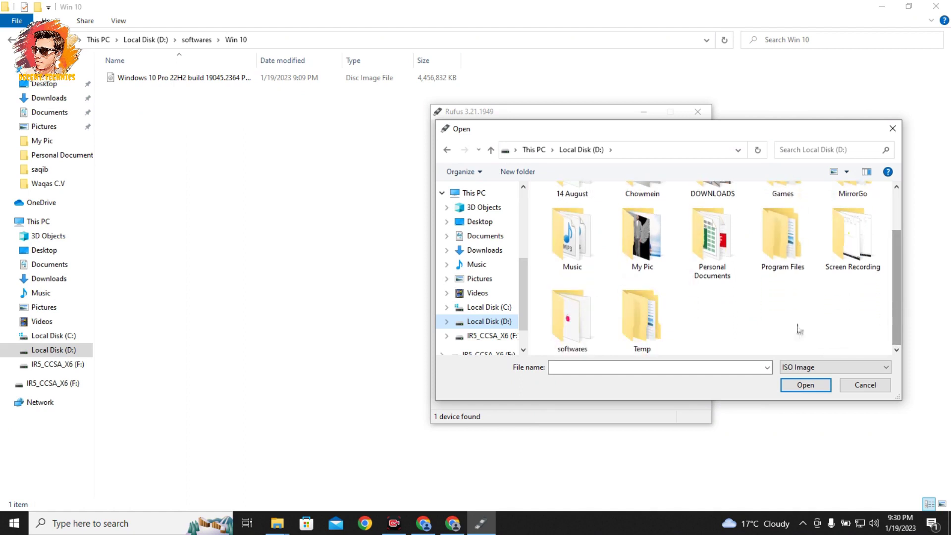
pyautogui.doubleClick(575, 322)
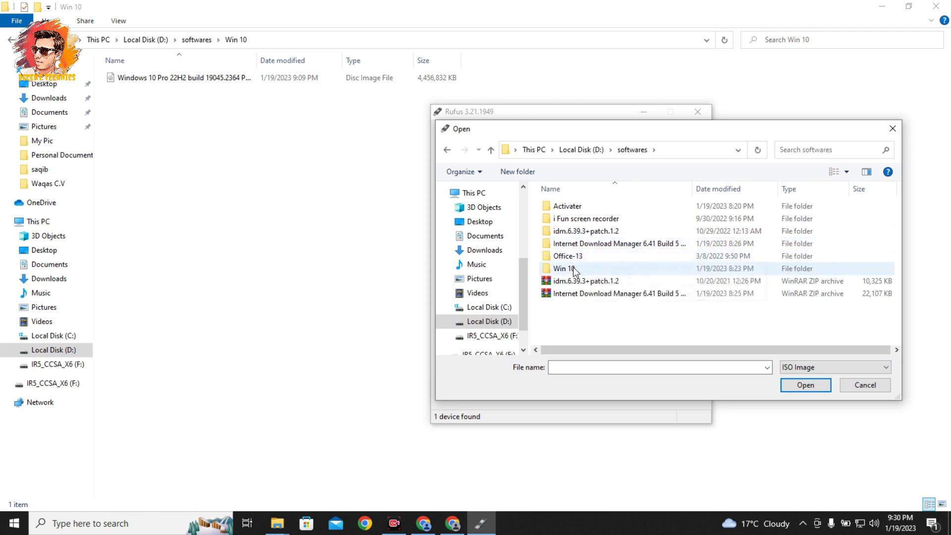
pyautogui.doubleClick(573, 267)
pyautogui.click(589, 210)
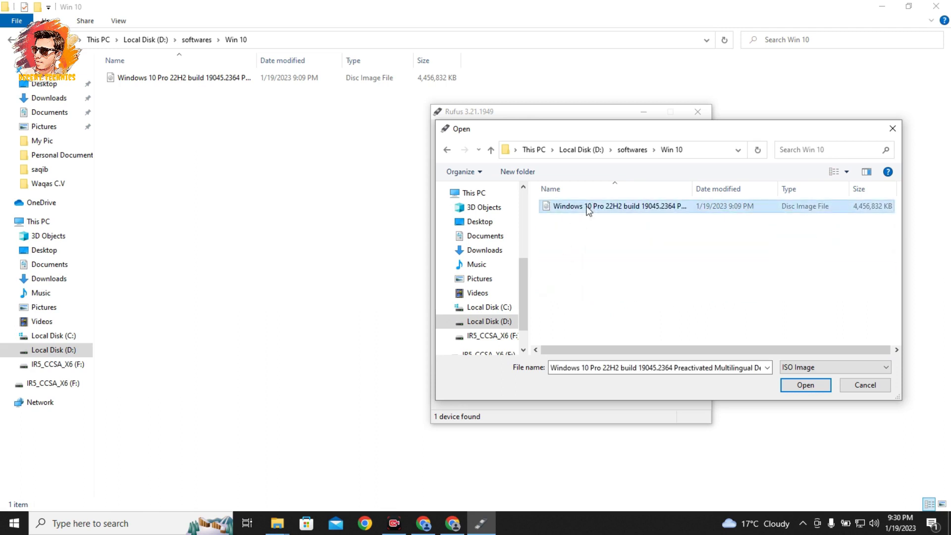
pyautogui.click(798, 385)
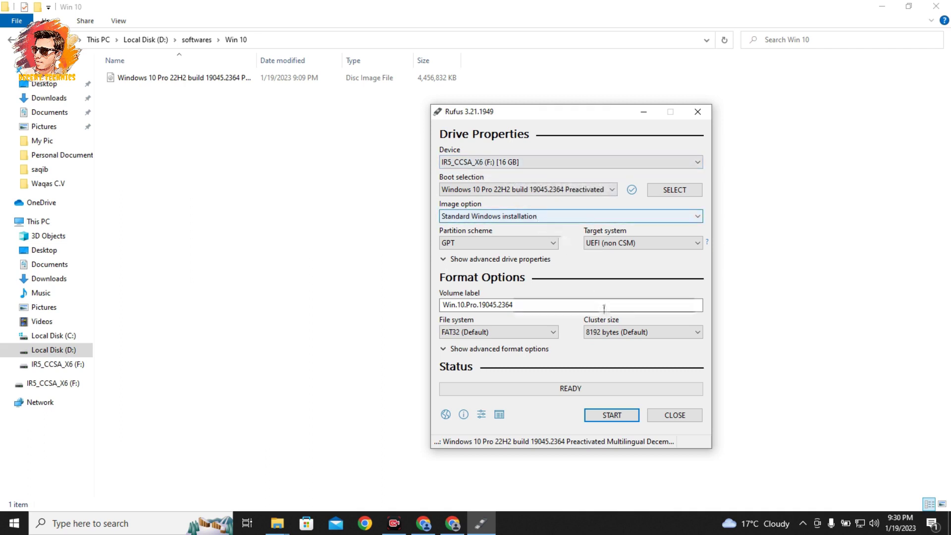
# Start writing the image to the USB drive without any Windows installation customizations, accepting that all data on the drive is destroyed
pyautogui.click(611, 416)
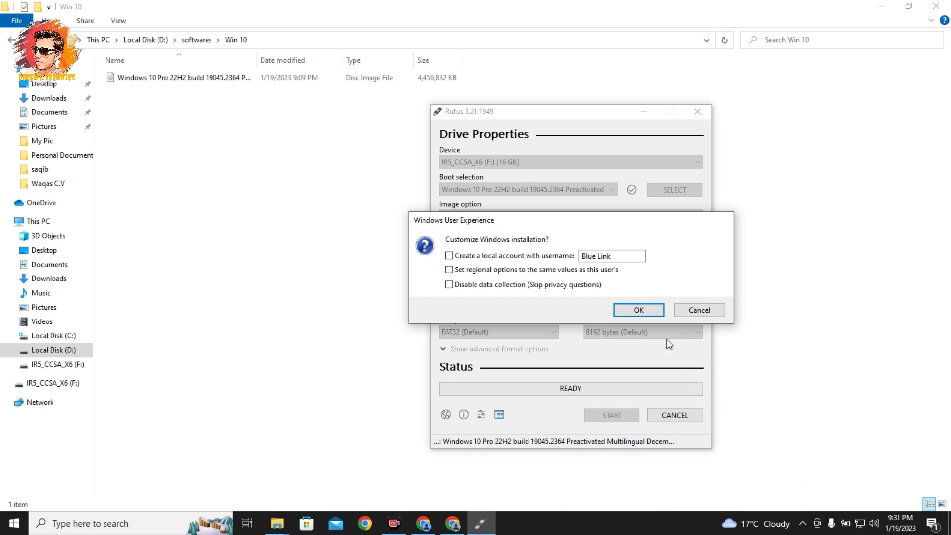
pyautogui.click(639, 310)
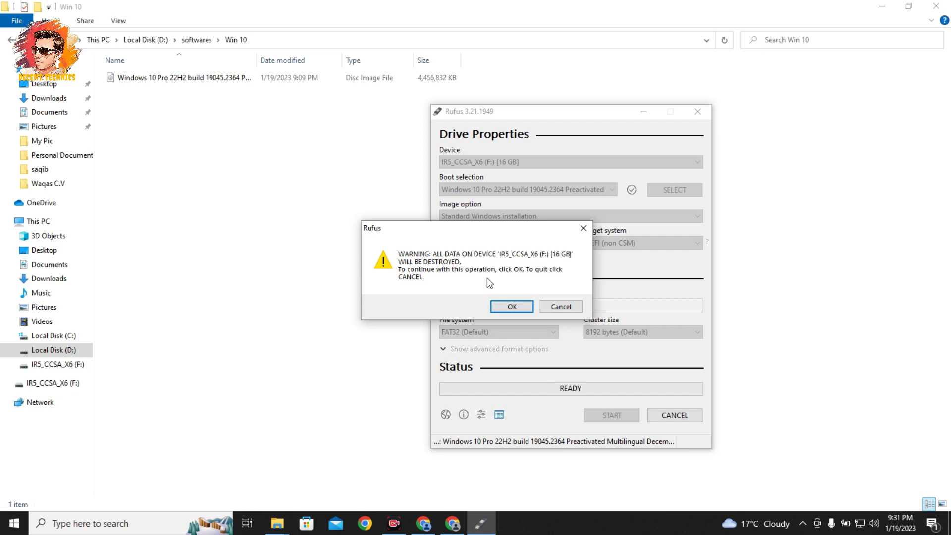
pyautogui.click(511, 308)
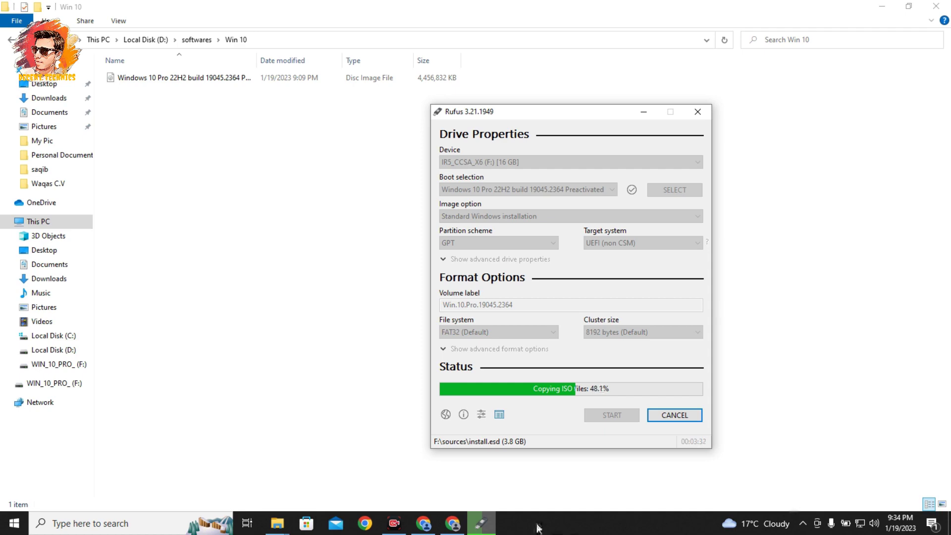
# Switch to Chrome and search Google for "windows activator kms"
pyautogui.click(453, 523)
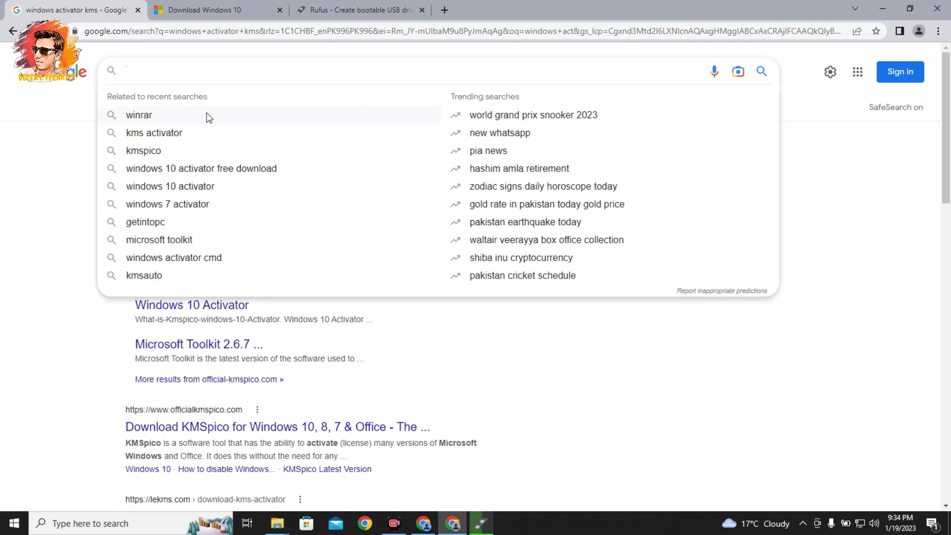
pyautogui.write('wi')
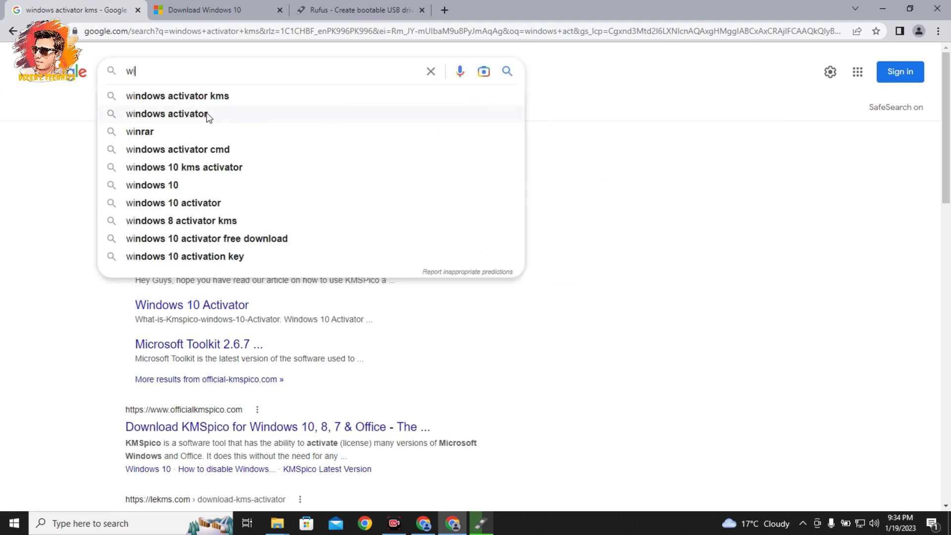
pyautogui.write('ndows activator kms')
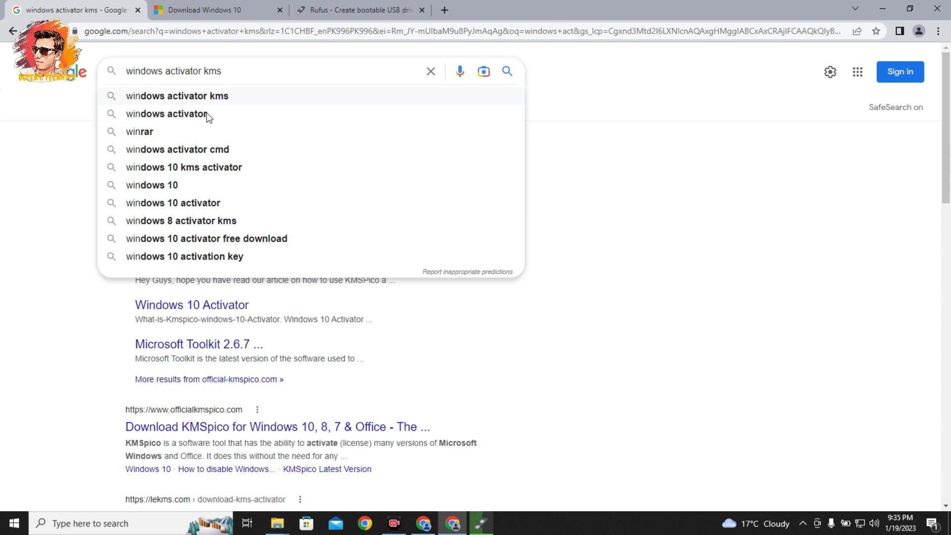
pyautogui.press('Return')
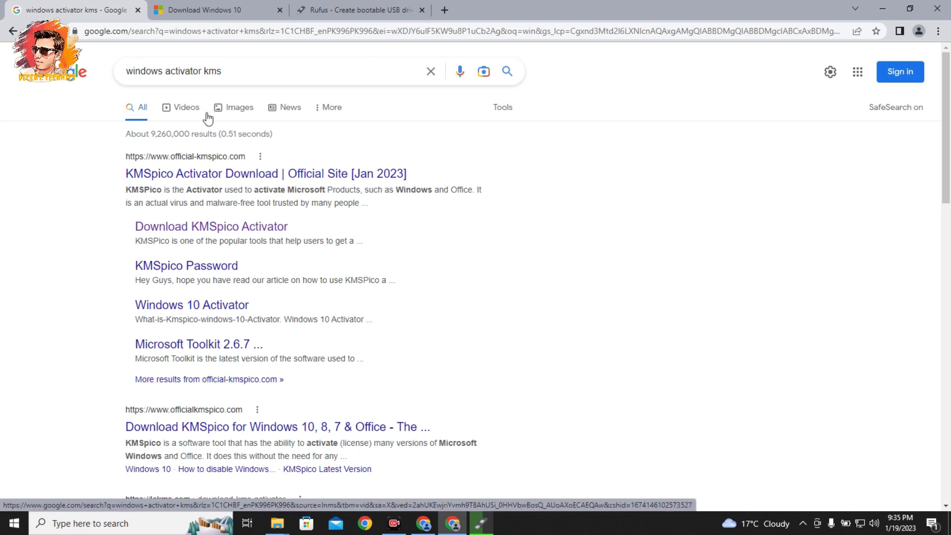
# Open the Download KMSpico Activator result in a new tab and view its download link and version section
pyautogui.click(235, 237)
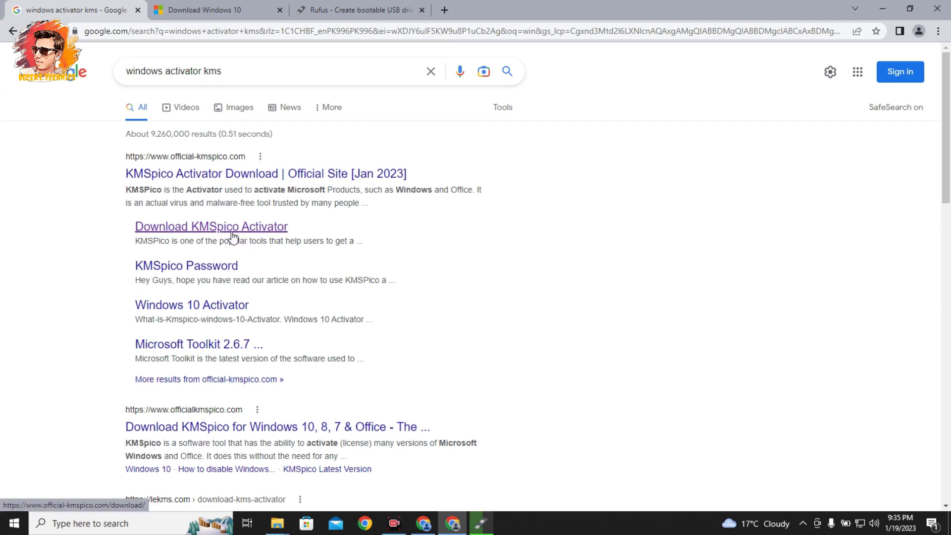
pyautogui.rightClick(233, 237)
pyautogui.click(262, 240)
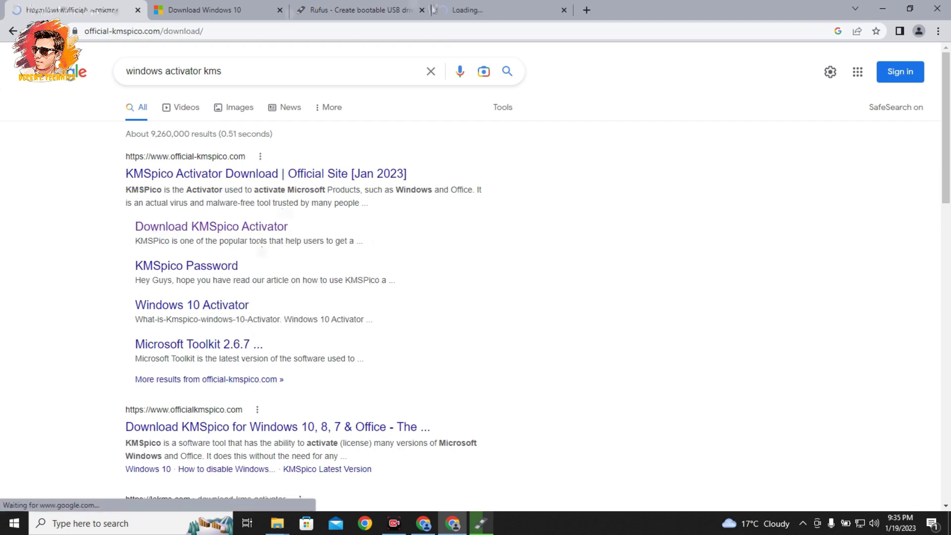
pyautogui.click(433, 10)
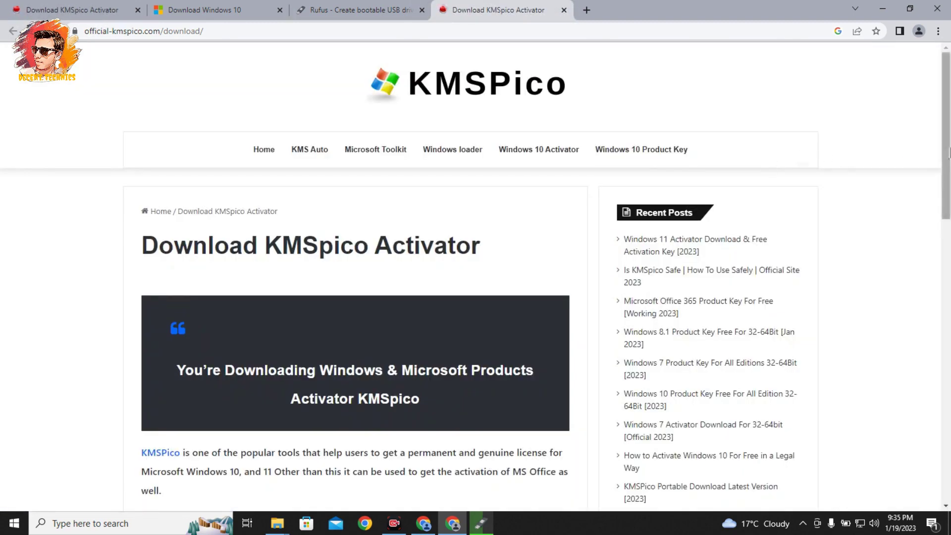
pyautogui.moveTo(946, 152); pyautogui.dragTo(947, 247)
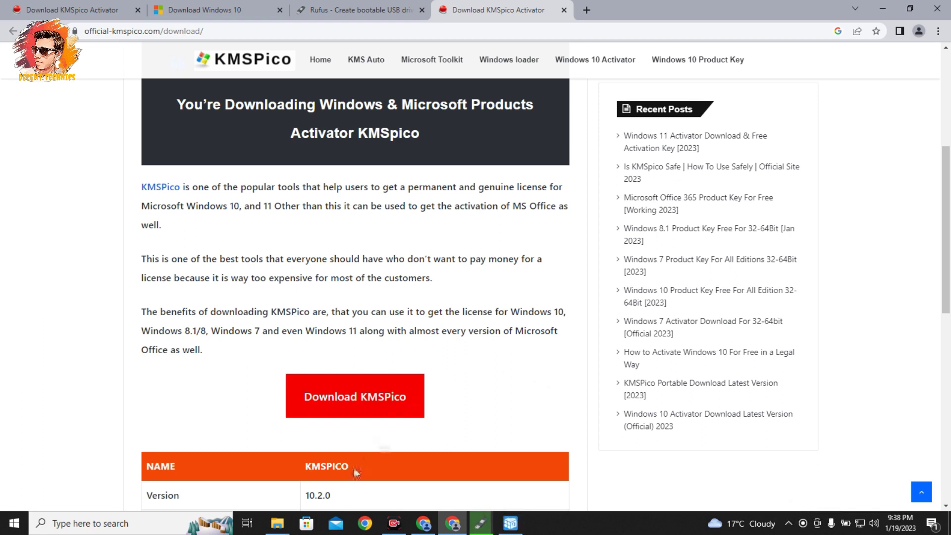
# Switch to File Explorer and open the HEU KMS Activator 27.0.1 folder
pyautogui.moveTo(285, 530)
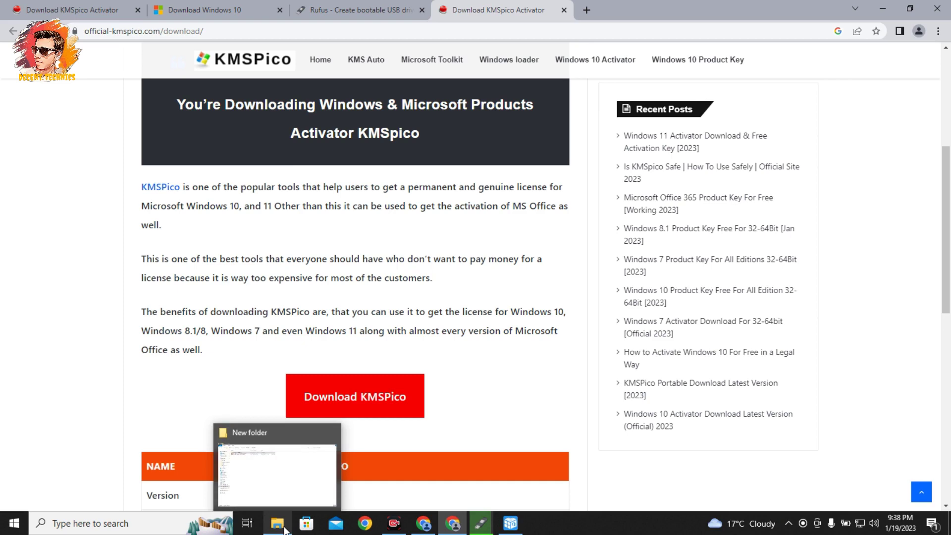
pyautogui.click(284, 529)
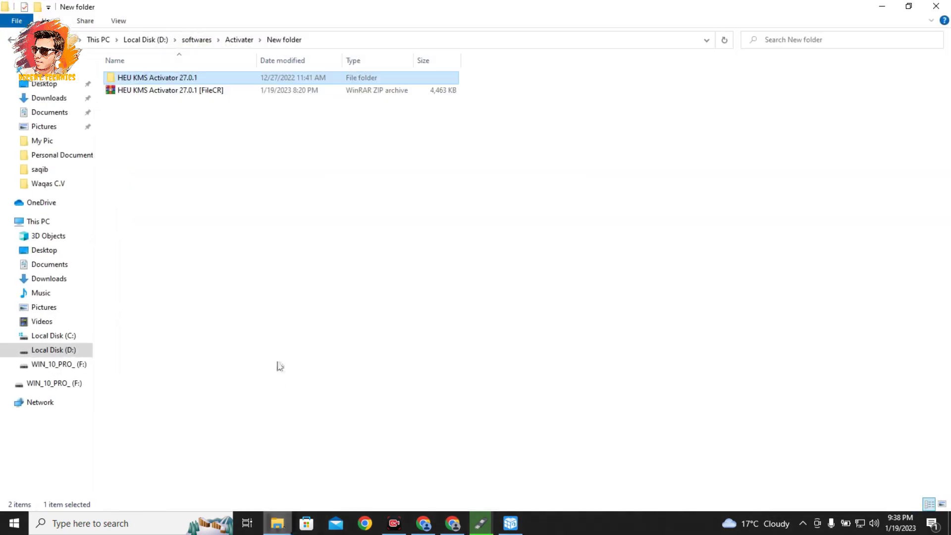
pyautogui.doubleClick(198, 79)
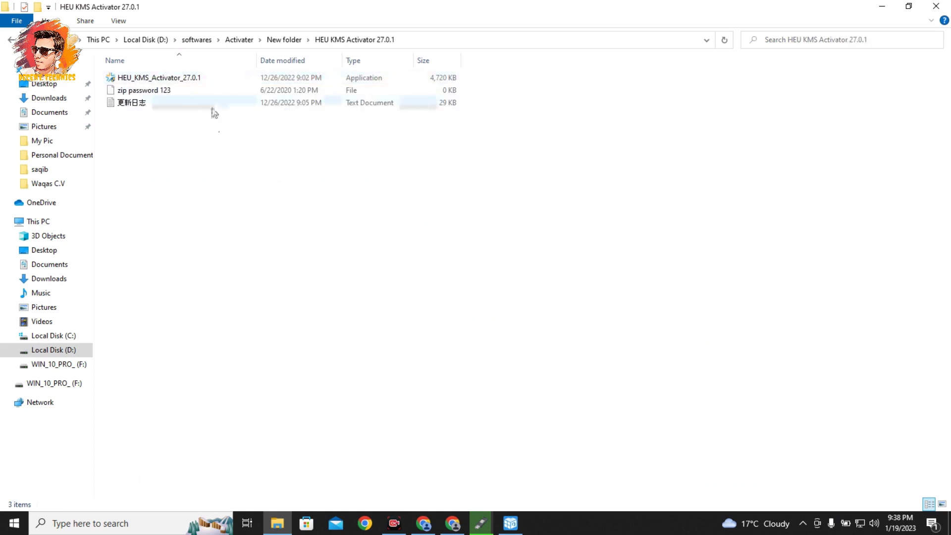
# Bring up the HEU KMS Activator 27.0.1 program, view its KMS activation options for Windows and Office, and minimize it
pyautogui.doubleClick(189, 79)
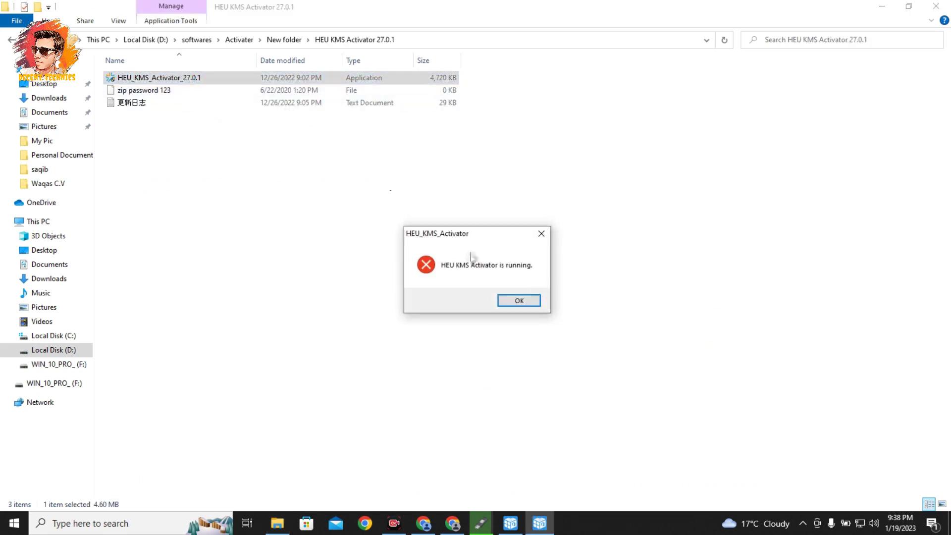
pyautogui.click(519, 300)
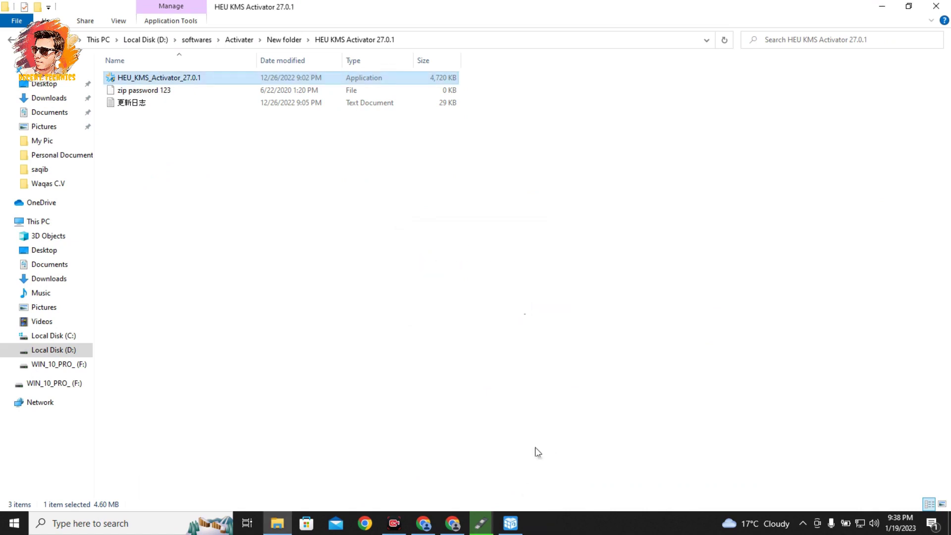
pyautogui.click(510, 523)
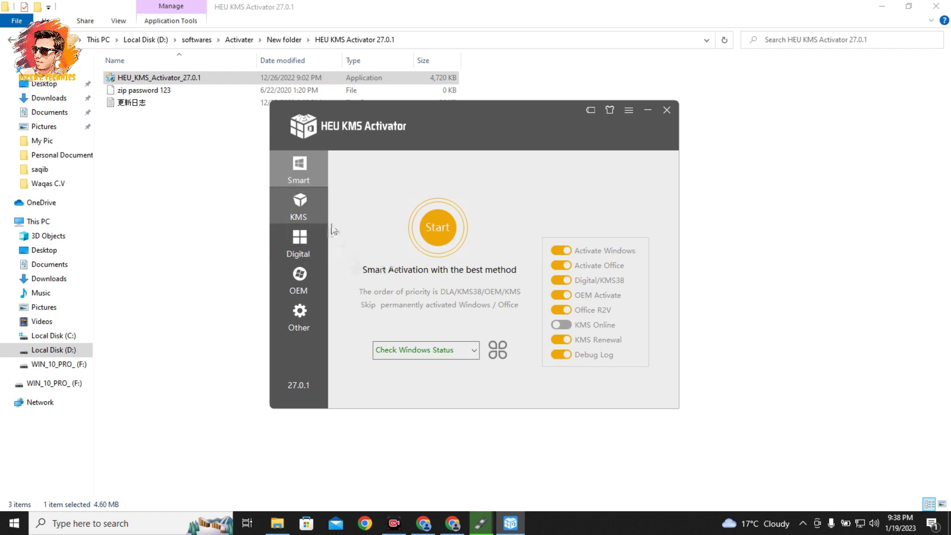
pyautogui.click(298, 206)
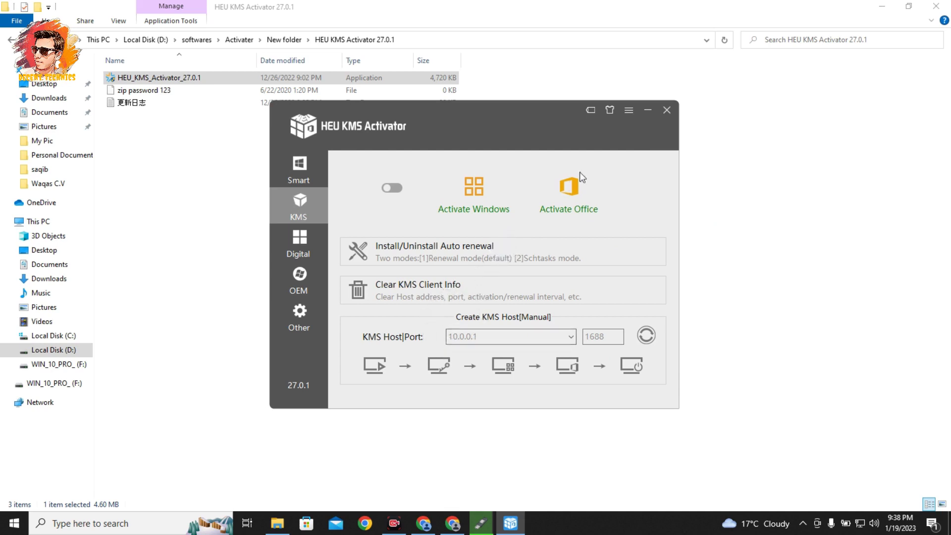
pyautogui.click(646, 110)
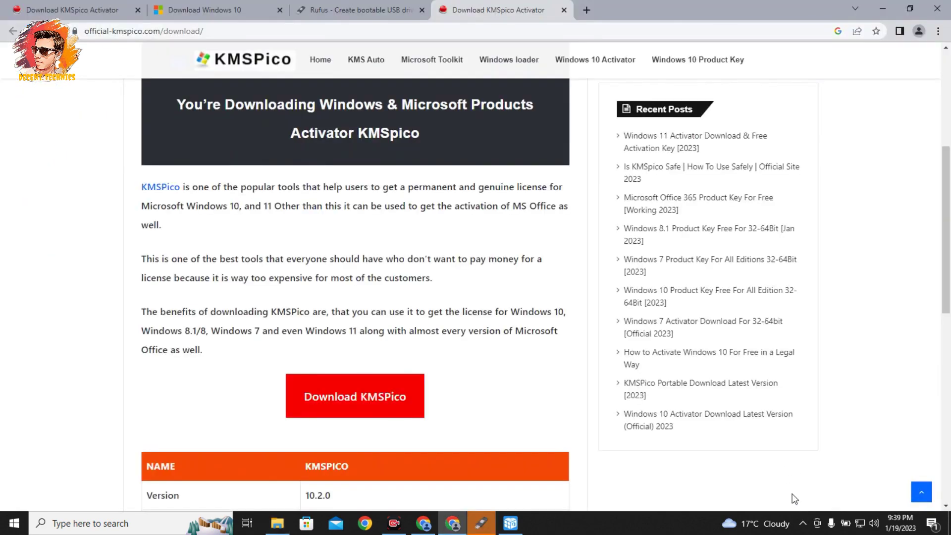
# Switch to Rufus, close it after the finished write, and minimize the browser to show the desktop
pyautogui.click(487, 525)
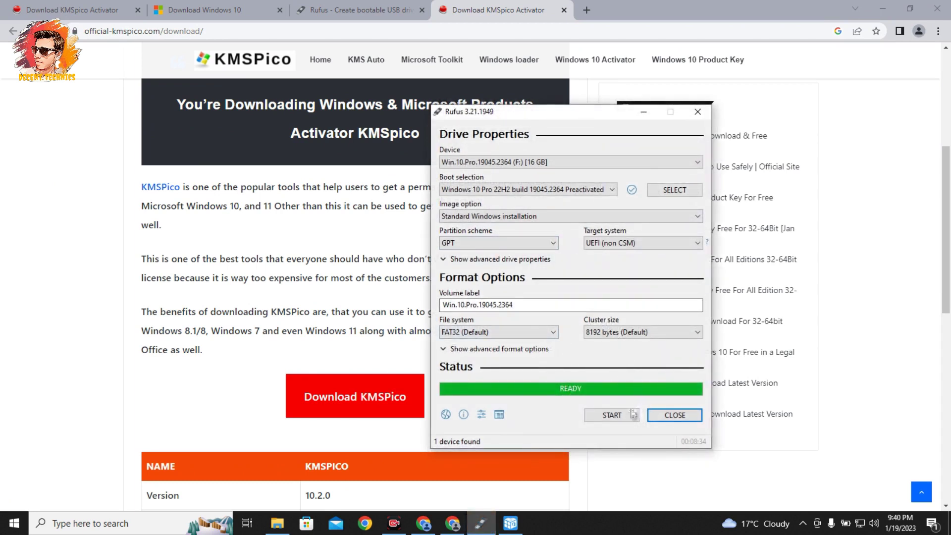
pyautogui.click(677, 416)
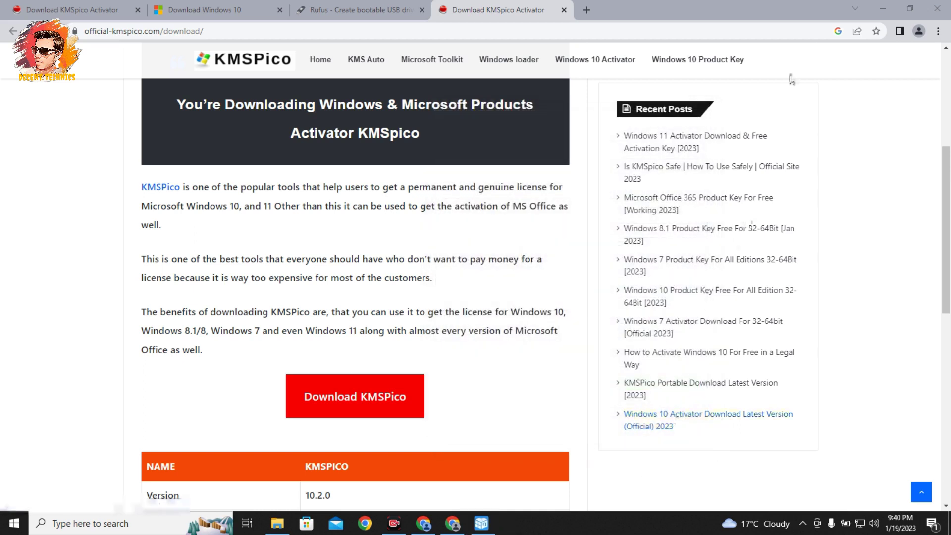
pyautogui.click(883, 8)
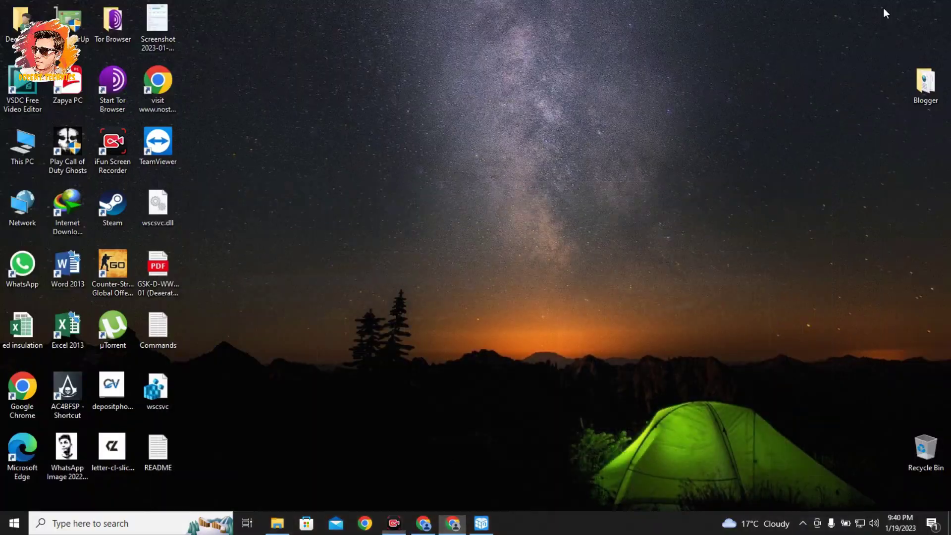
# Open This PC, inspect the boot files on the WIN_10_PRO_ (F:) USB drive, and return to the drive overview
pyautogui.doubleClick(22, 146)
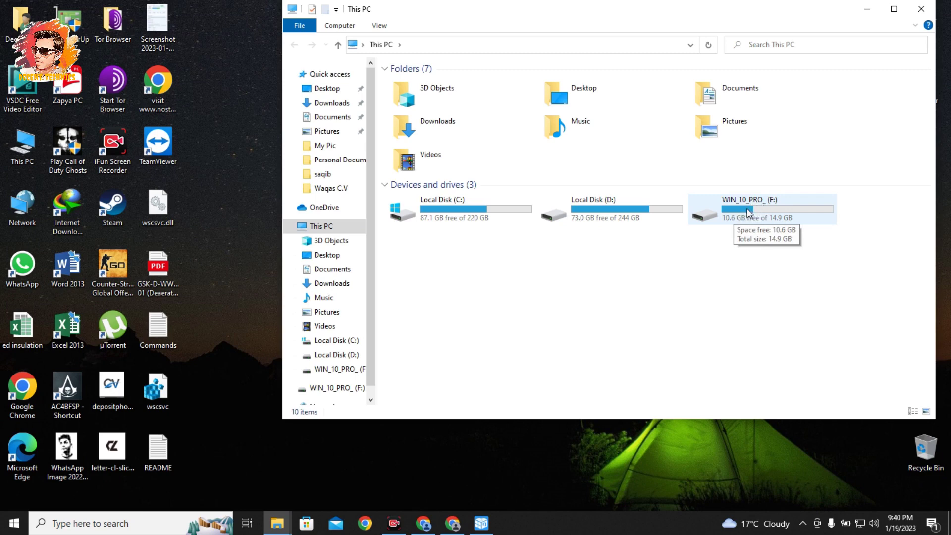
pyautogui.click(750, 213)
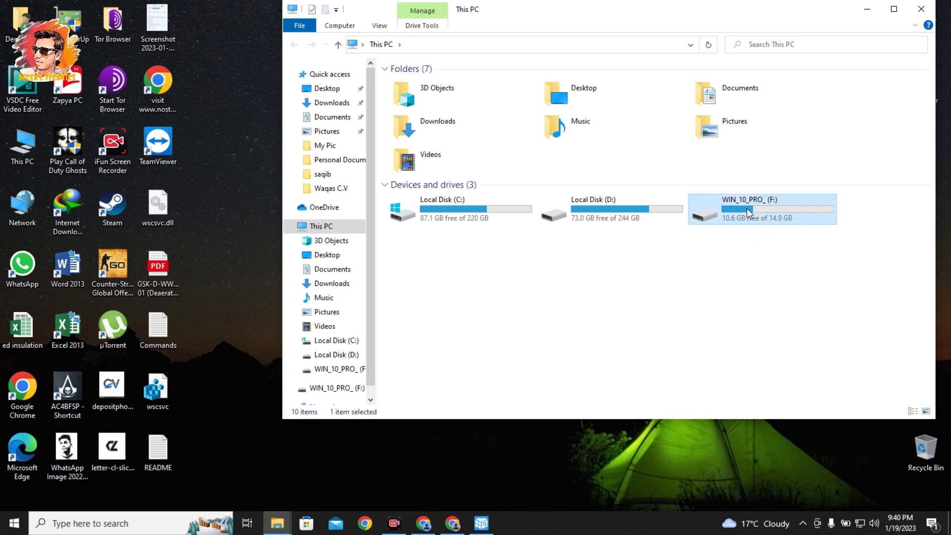
pyautogui.rightClick(749, 212)
pyautogui.click(721, 214)
pyautogui.doubleClick(721, 214)
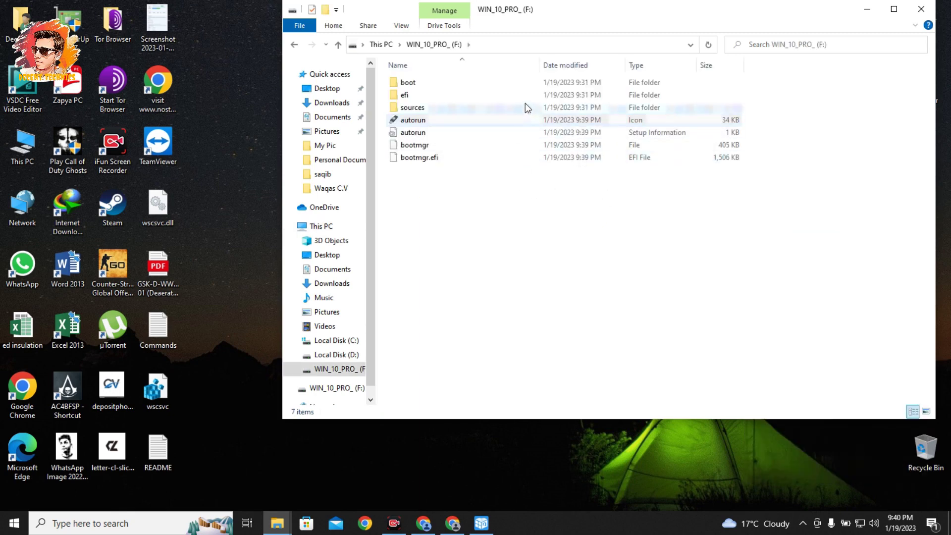
pyautogui.click(295, 45)
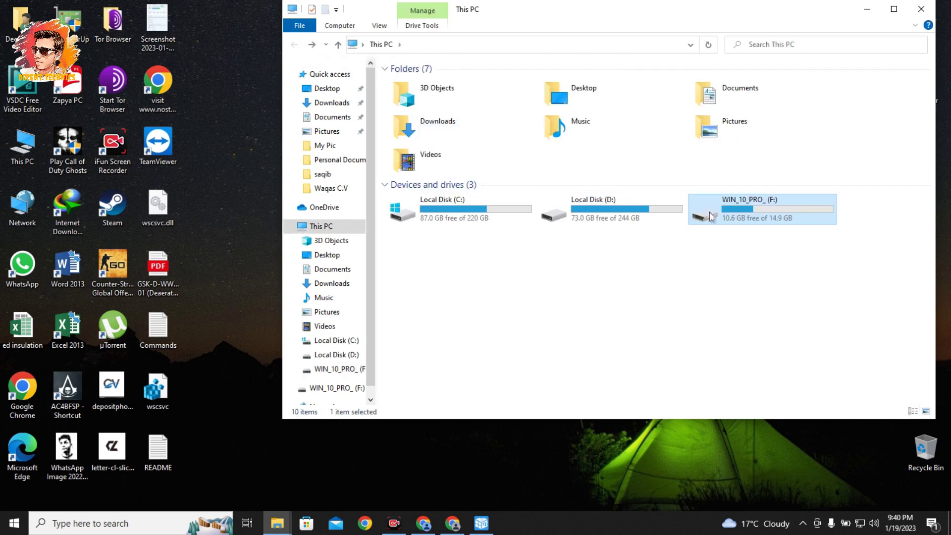
# Eject the WIN_10_PRO_ (F:) USB drive from This PC and dismiss the removal notification
pyautogui.rightClick(712, 213)
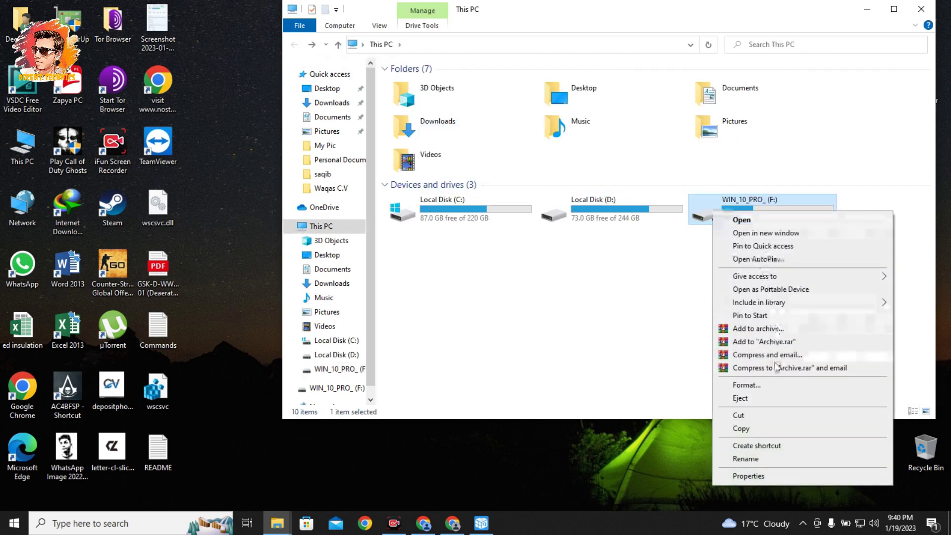
pyautogui.click(741, 399)
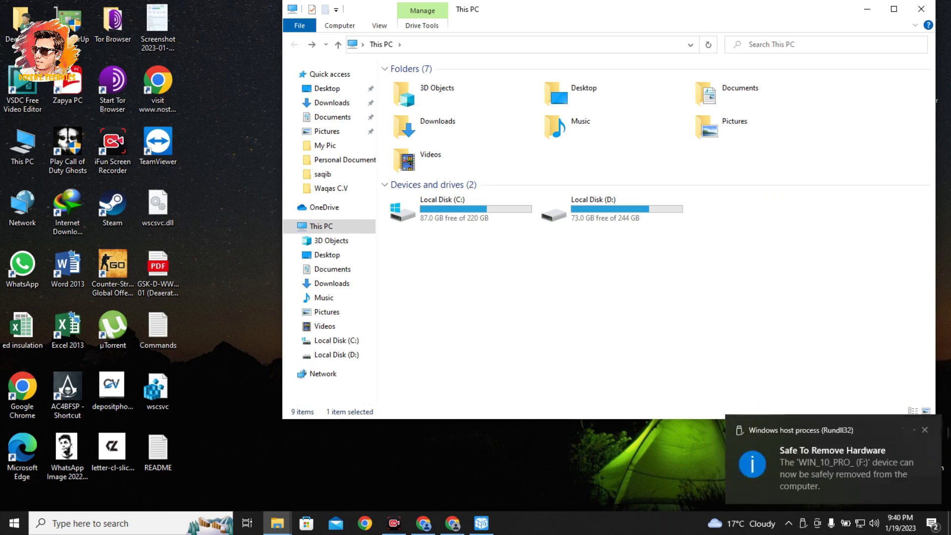
pyautogui.click(926, 430)
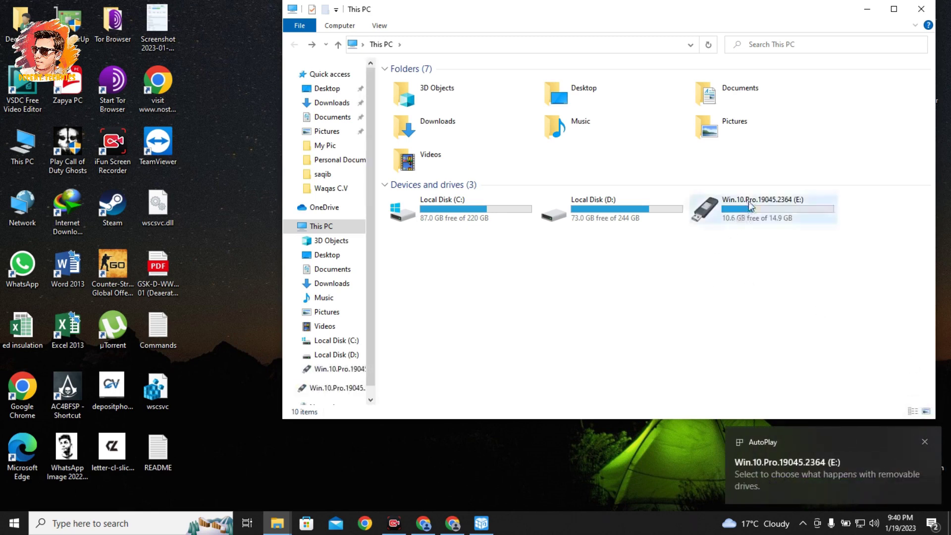
# Check the contents of the reconnected Win.10.Pro.19045.2364 (E:) USB drive and return to This PC
pyautogui.doubleClick(742, 223)
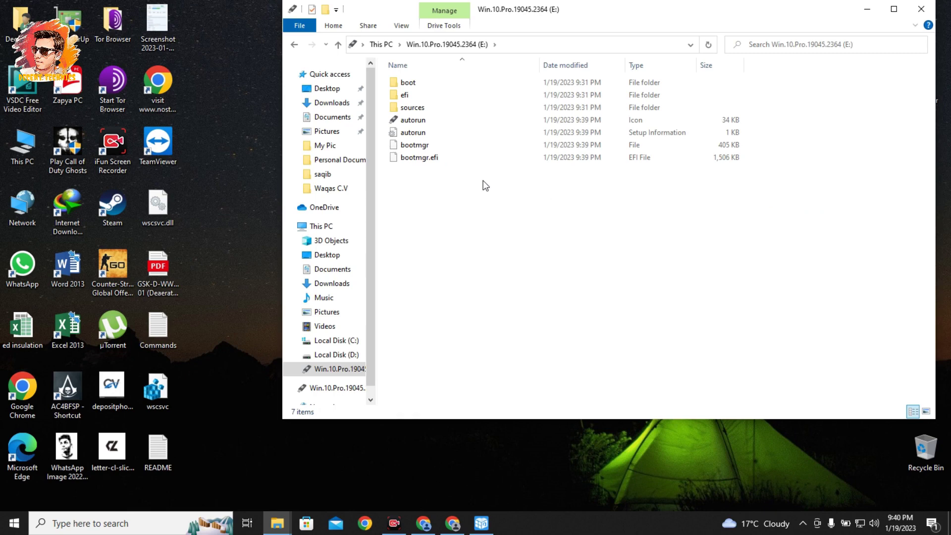
pyautogui.click(295, 48)
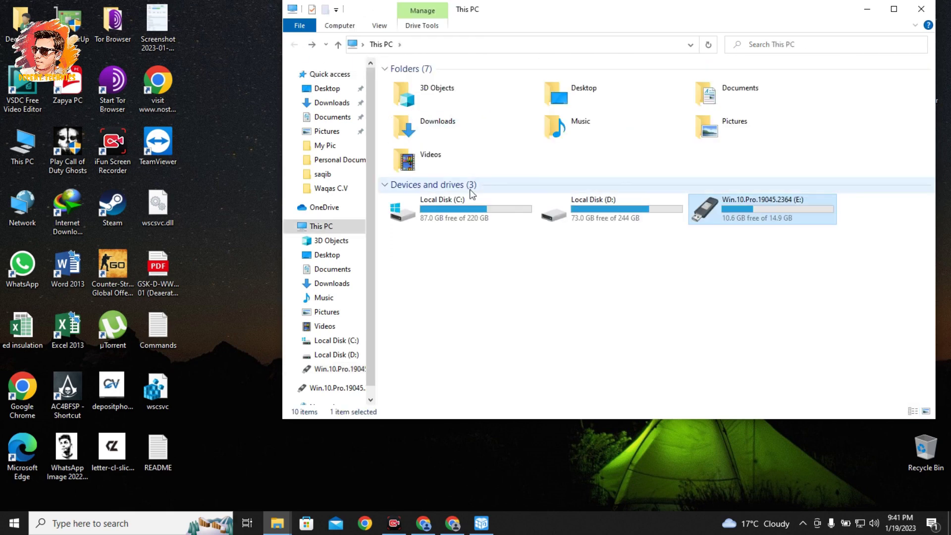